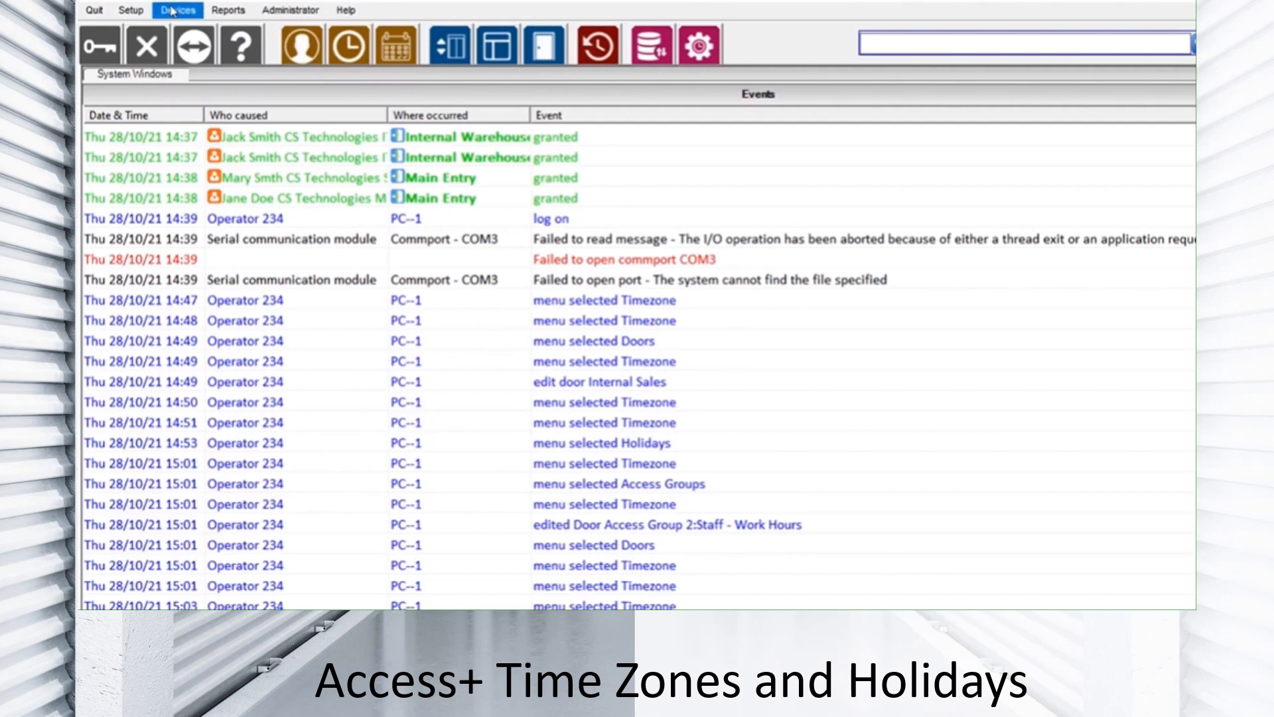
# Glance over the time zones list from Setup, then close it.
pyautogui.click(131, 10)
pyautogui.click(160, 65)
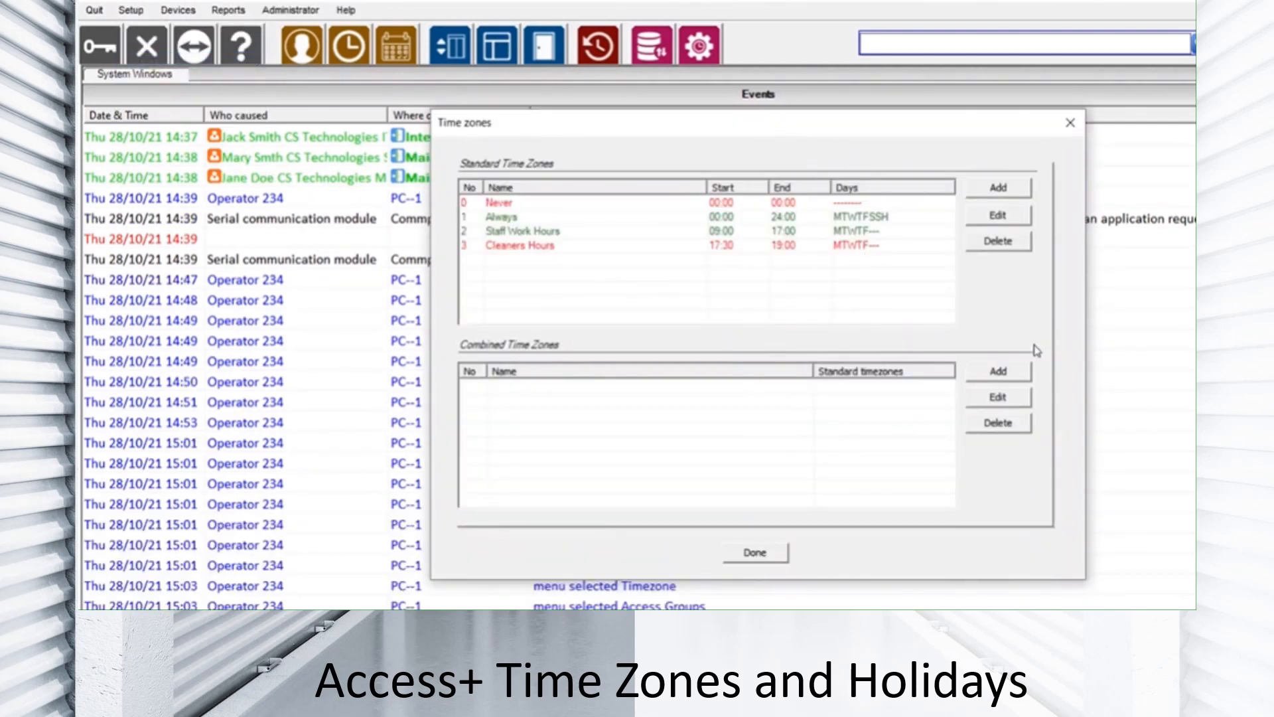
pyautogui.click(1071, 123)
# Review the Admin Staff door access group, then check the Internal Warehouse door details.
pyautogui.click(131, 10)
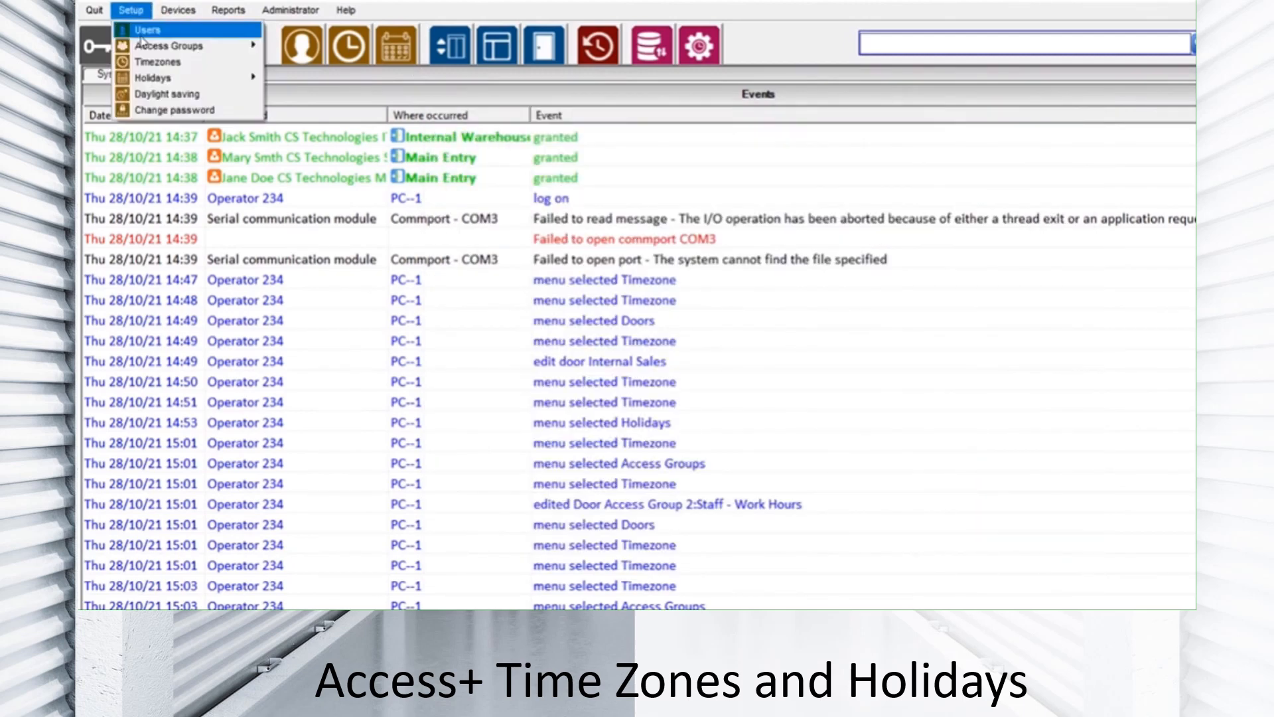
pyautogui.moveTo(159, 45)
pyautogui.click(319, 46)
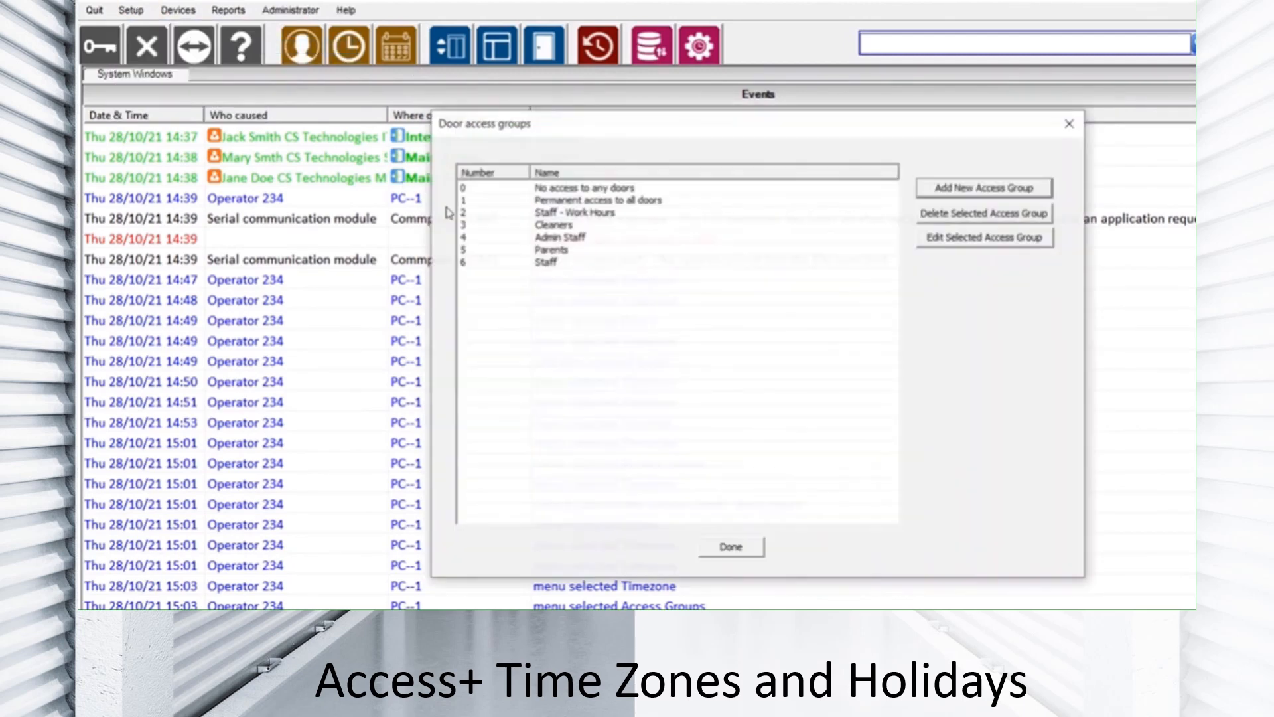
pyautogui.doubleClick(554, 238)
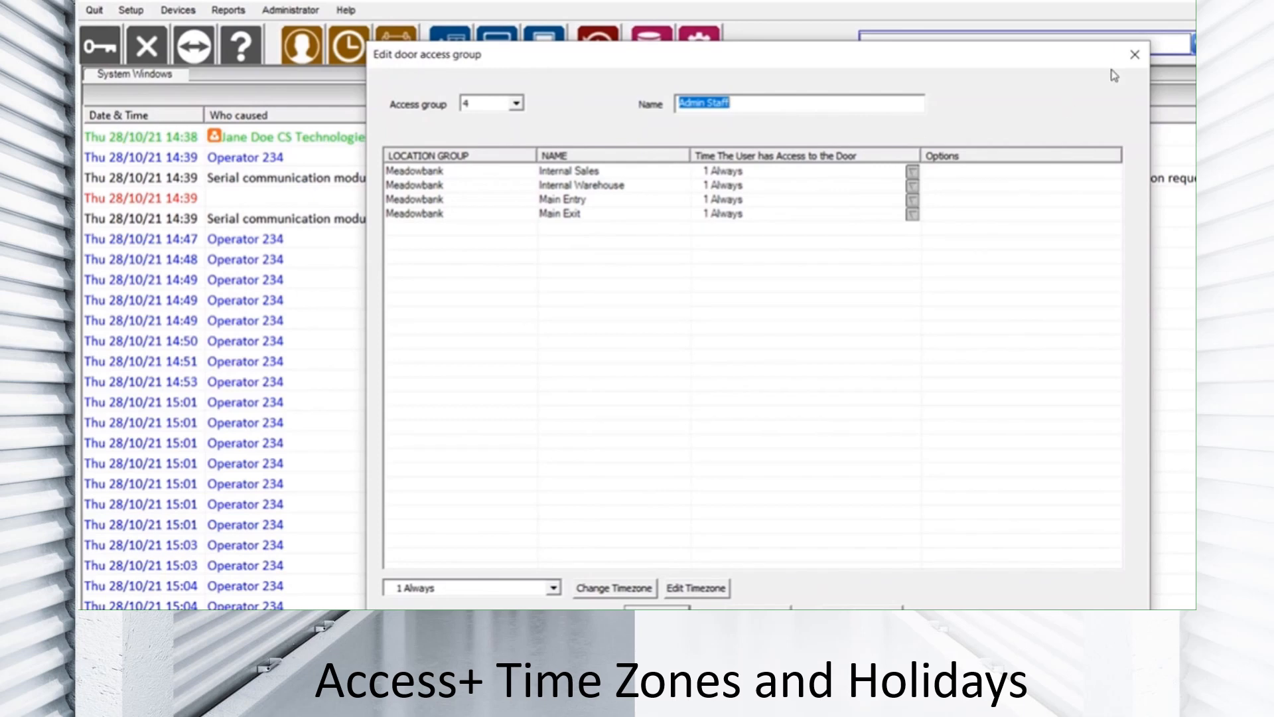
pyautogui.click(1135, 54)
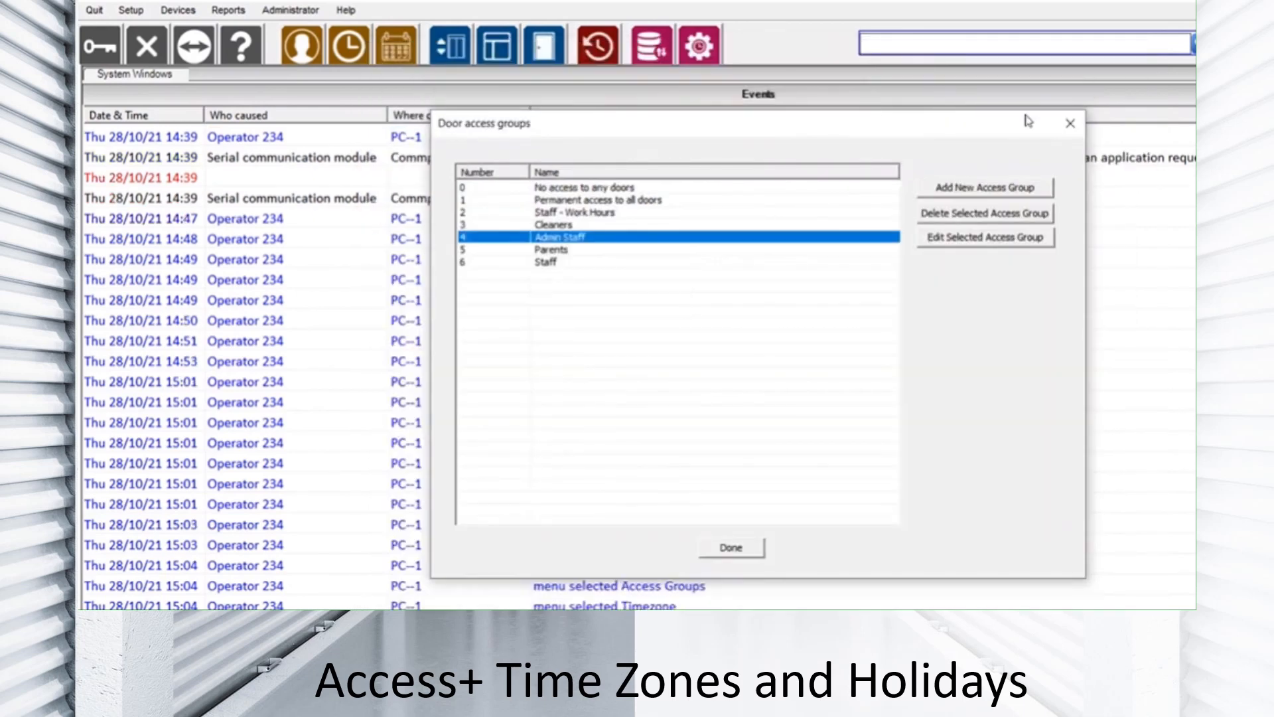
pyautogui.click(1069, 124)
pyautogui.click(544, 44)
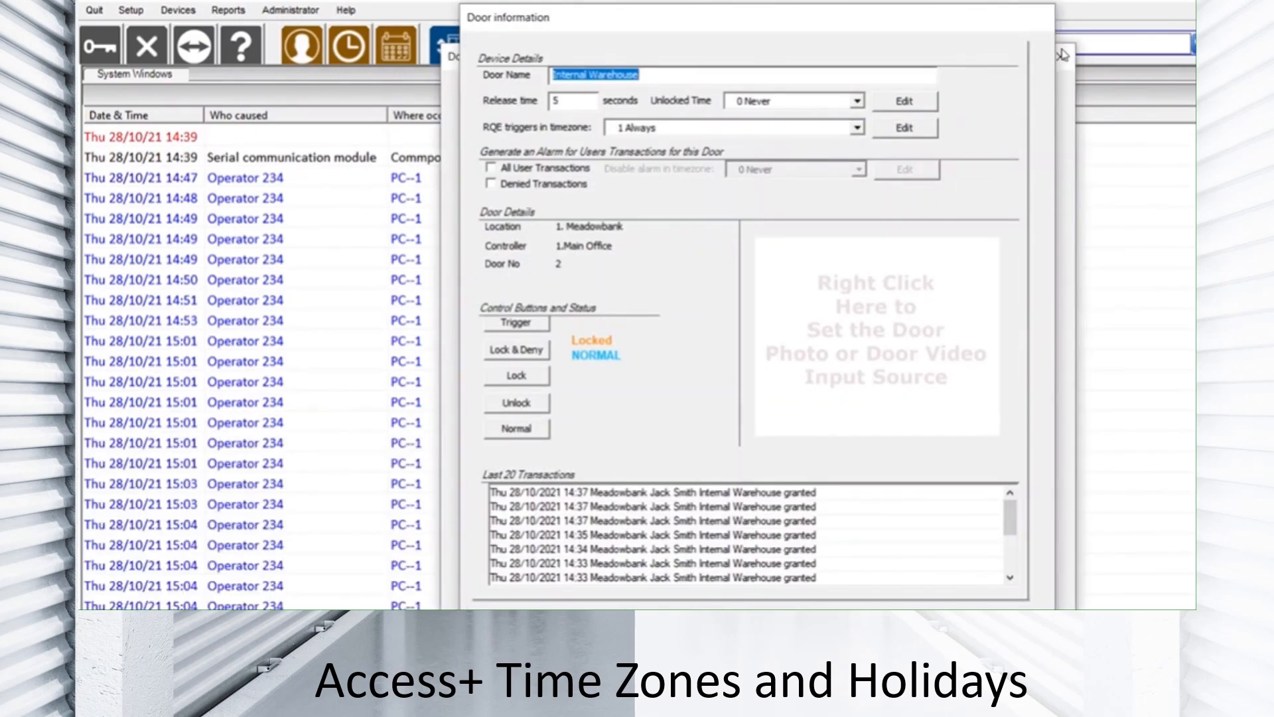
pyautogui.click(1039, 18)
# Close the doors list and bring up the Setup > Timezones list.
pyautogui.click(1065, 64)
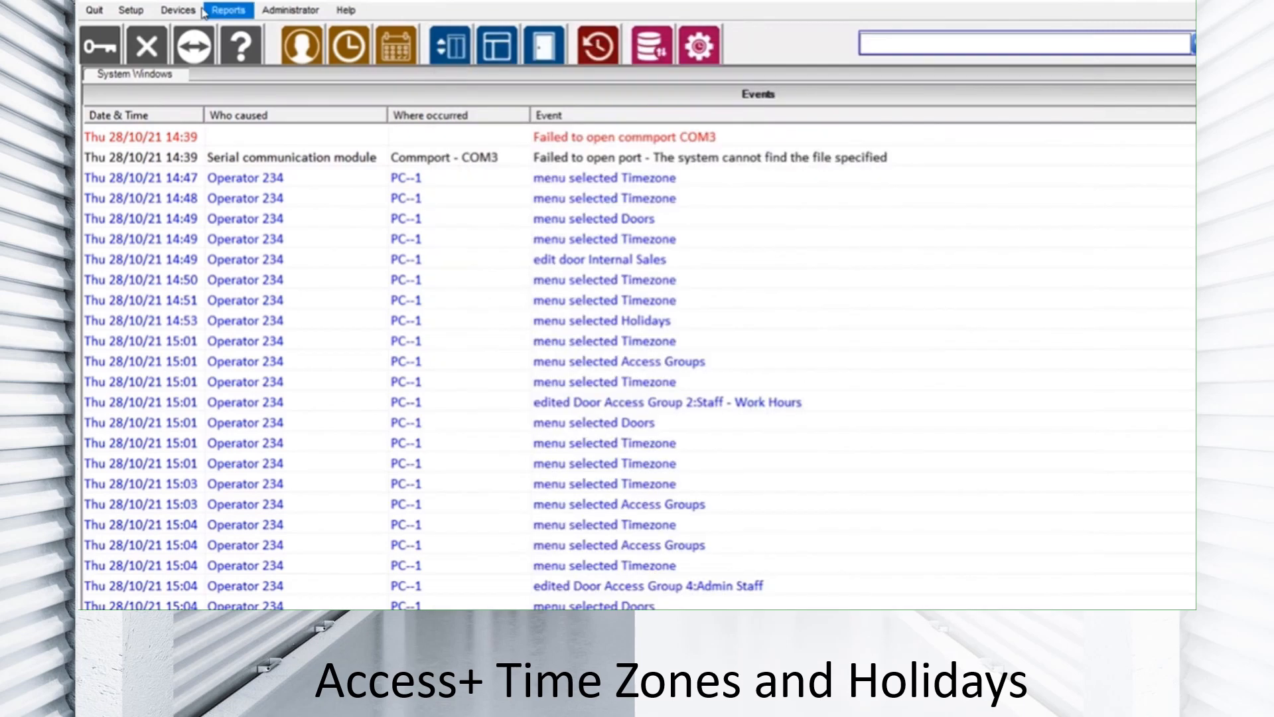
pyautogui.click(131, 10)
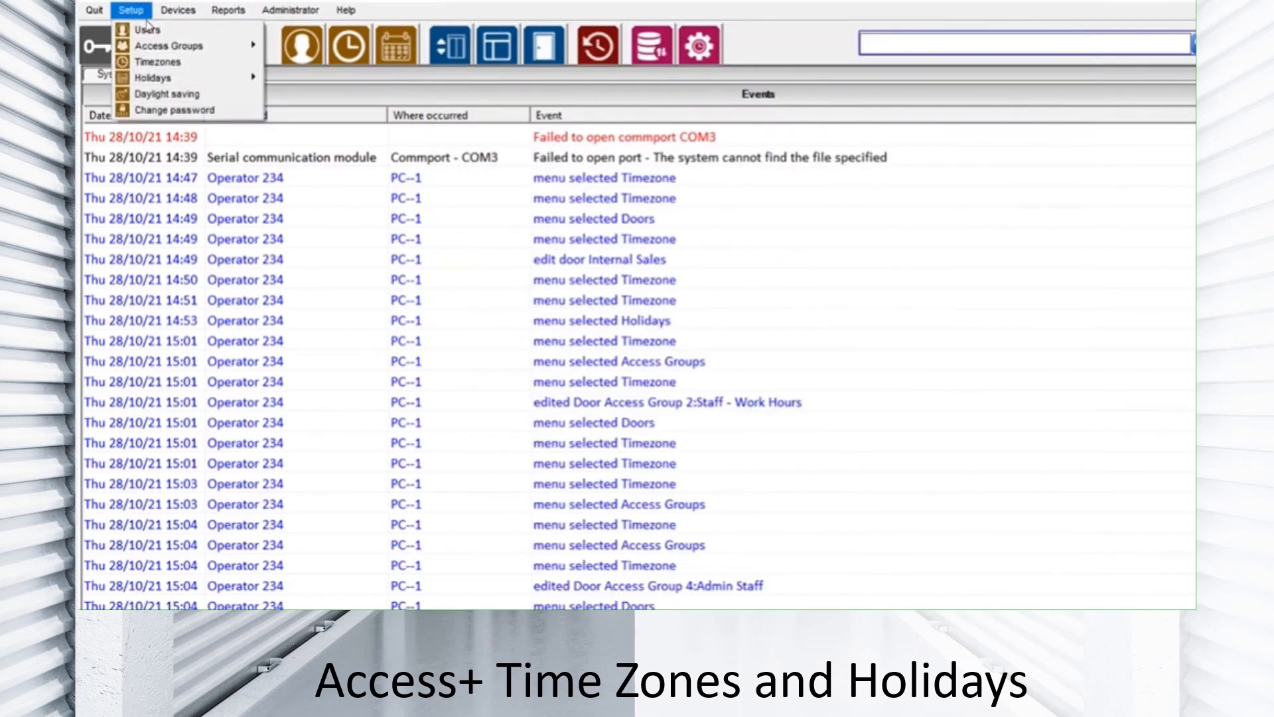
pyautogui.click(157, 61)
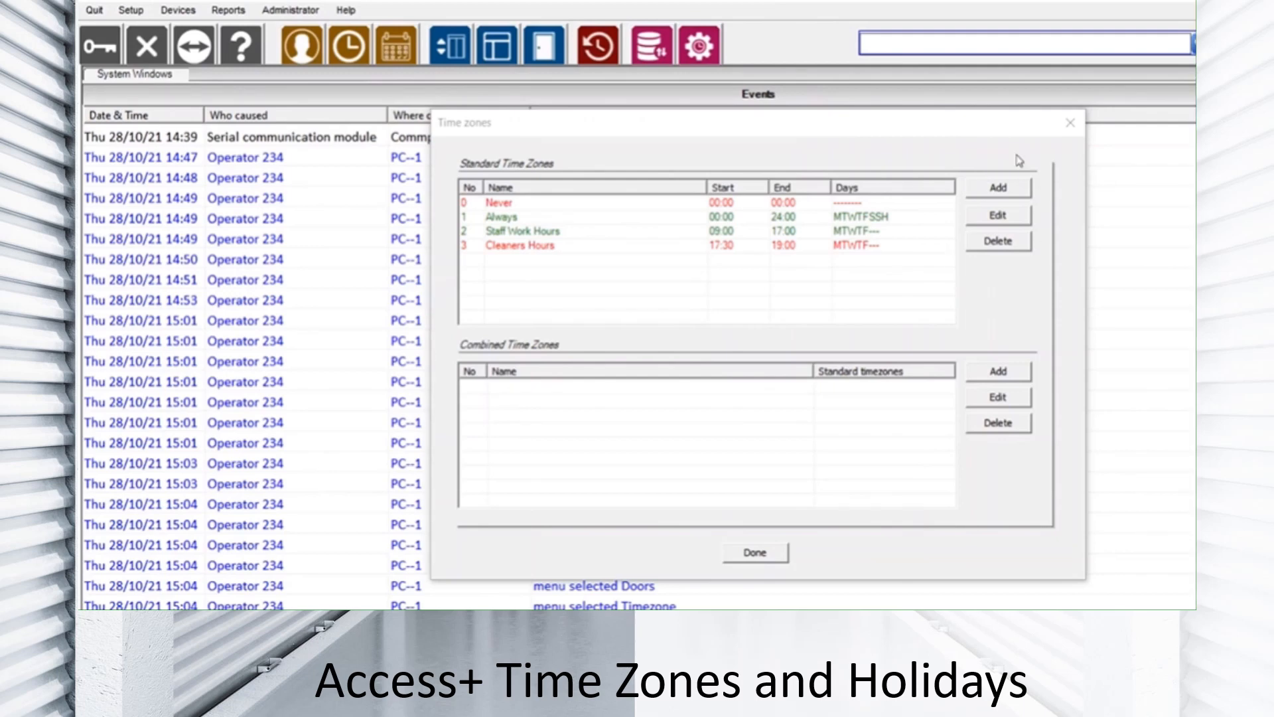
# Add standard time zone 'Business Hours 9am to 5pm M-F', 9:00 to 17:00, Monday to Friday.
pyautogui.click(1001, 187)
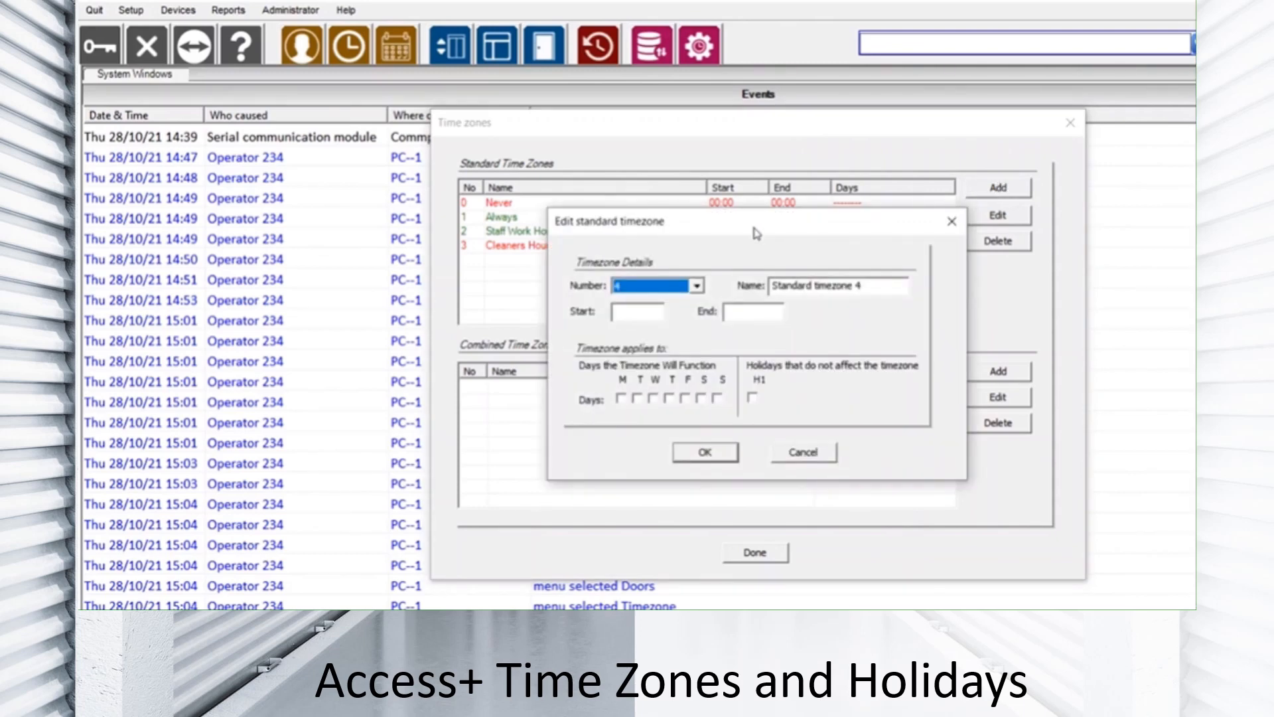
pyautogui.click(888, 286)
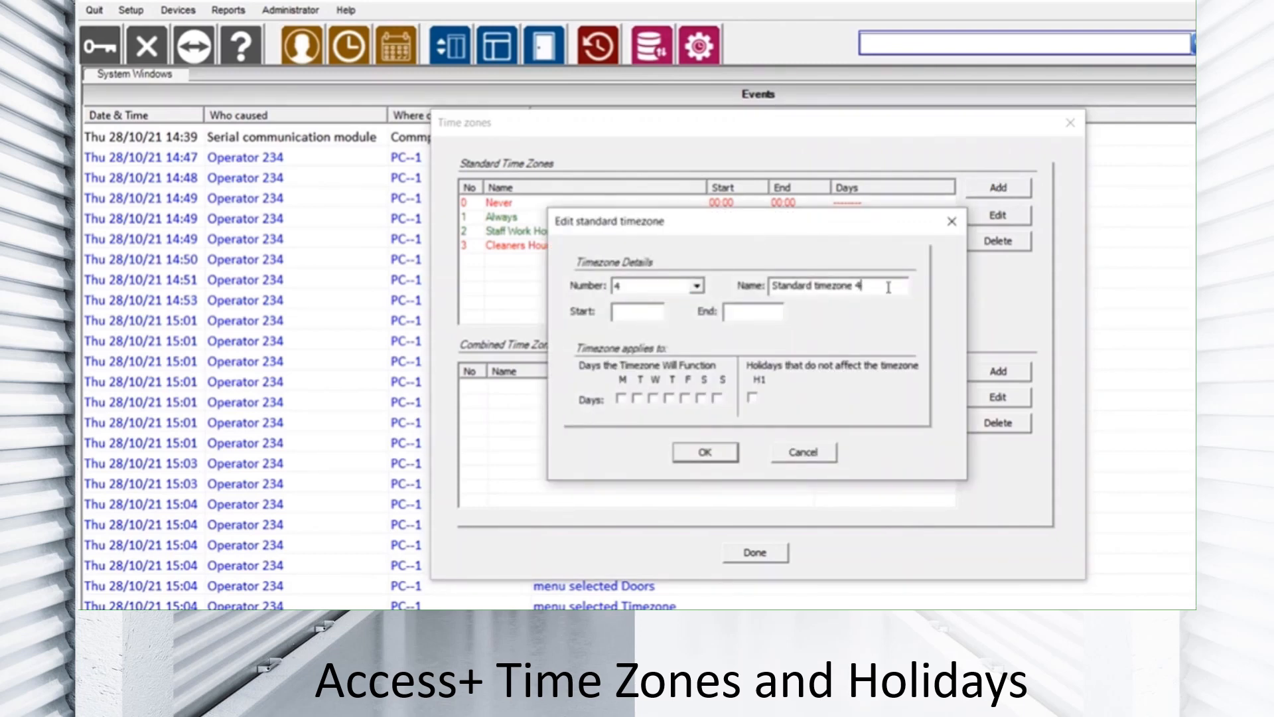
pyautogui.press('BackSpace')
pyautogui.press('BackSpace')
pyautogui.press('BackSpace')
pyautogui.press('BackSpace')
pyautogui.press('BackSpace')
pyautogui.press('BackSpace')
pyautogui.press('BackSpace')
pyautogui.press('BackSpace')
pyautogui.press('BackSpace')
pyautogui.press('BackSpace')
pyautogui.press('BackSpace')
pyautogui.press('BackSpace')
pyautogui.press('BackSpace')
pyautogui.press('BackSpace')
pyautogui.press('BackSpace')
pyautogui.press('BackSpace')
pyautogui.press('BackSpace')
pyautogui.press('BackSpace')
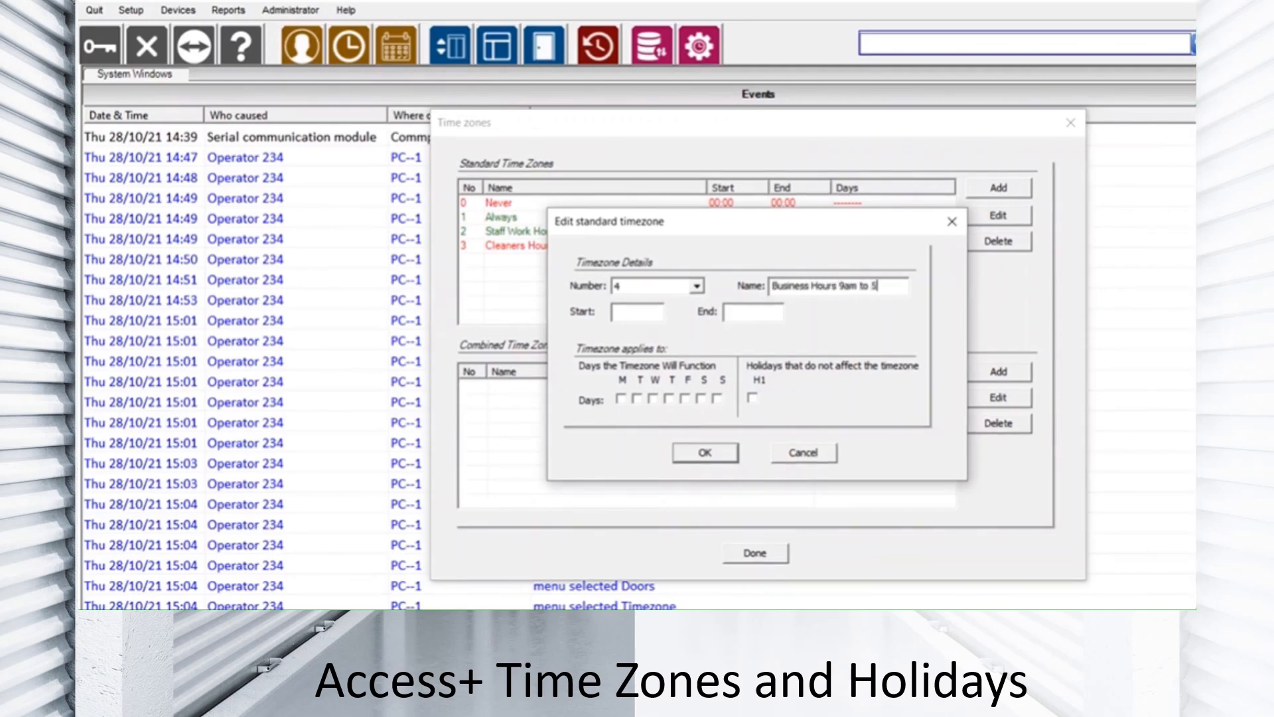
pyautogui.write('Business Hours 9am to 5pm M-F')
pyautogui.click(632, 311)
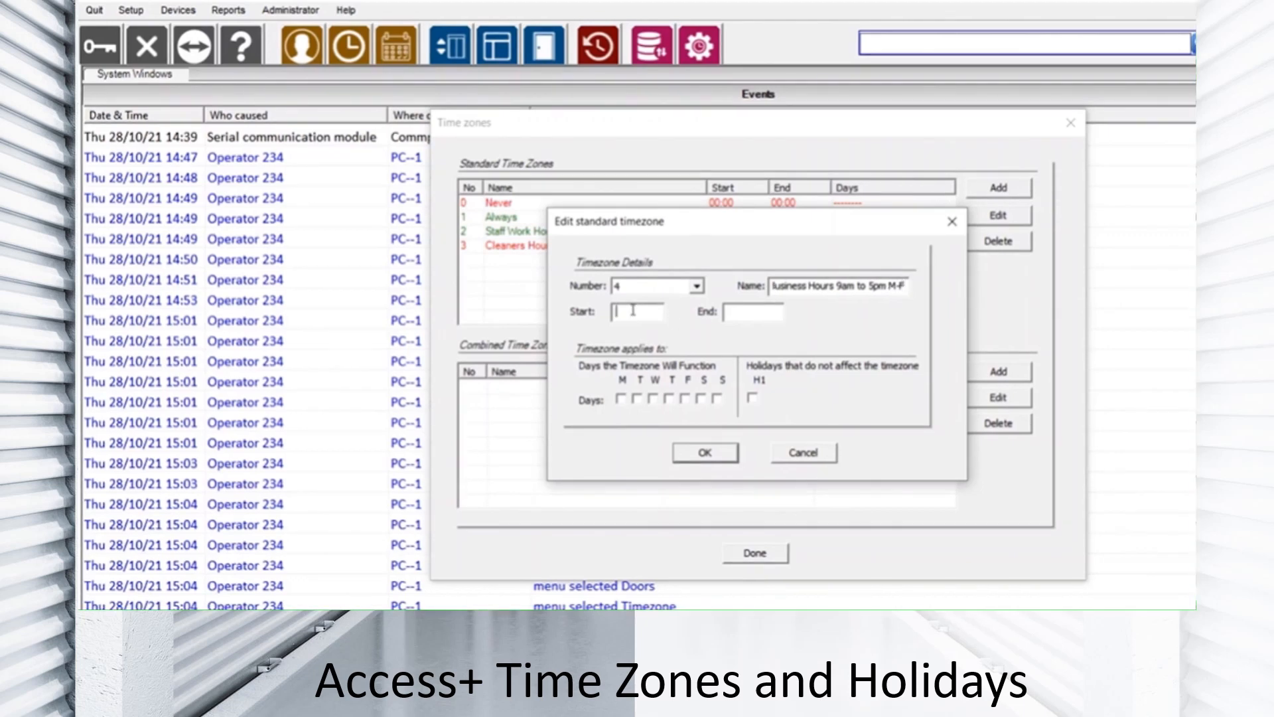
pyautogui.write('9')
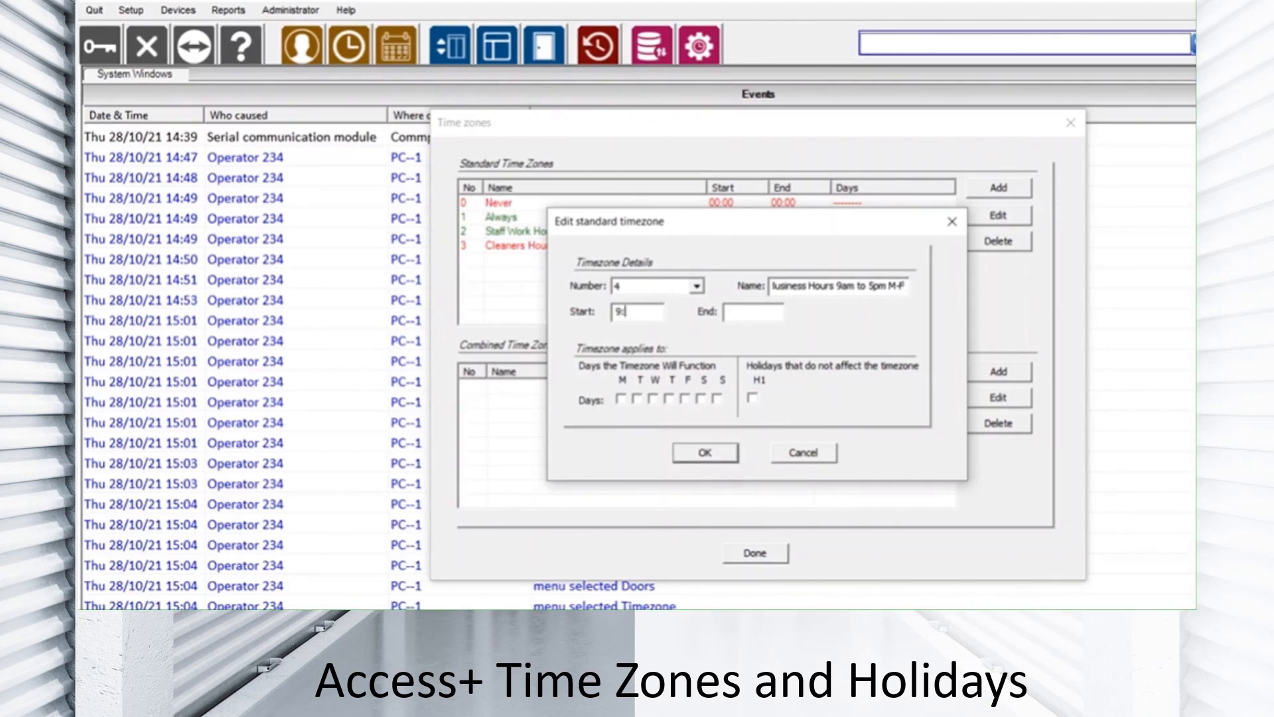
pyautogui.write(':00')
pyautogui.click(752, 314)
pyautogui.write('17:00')
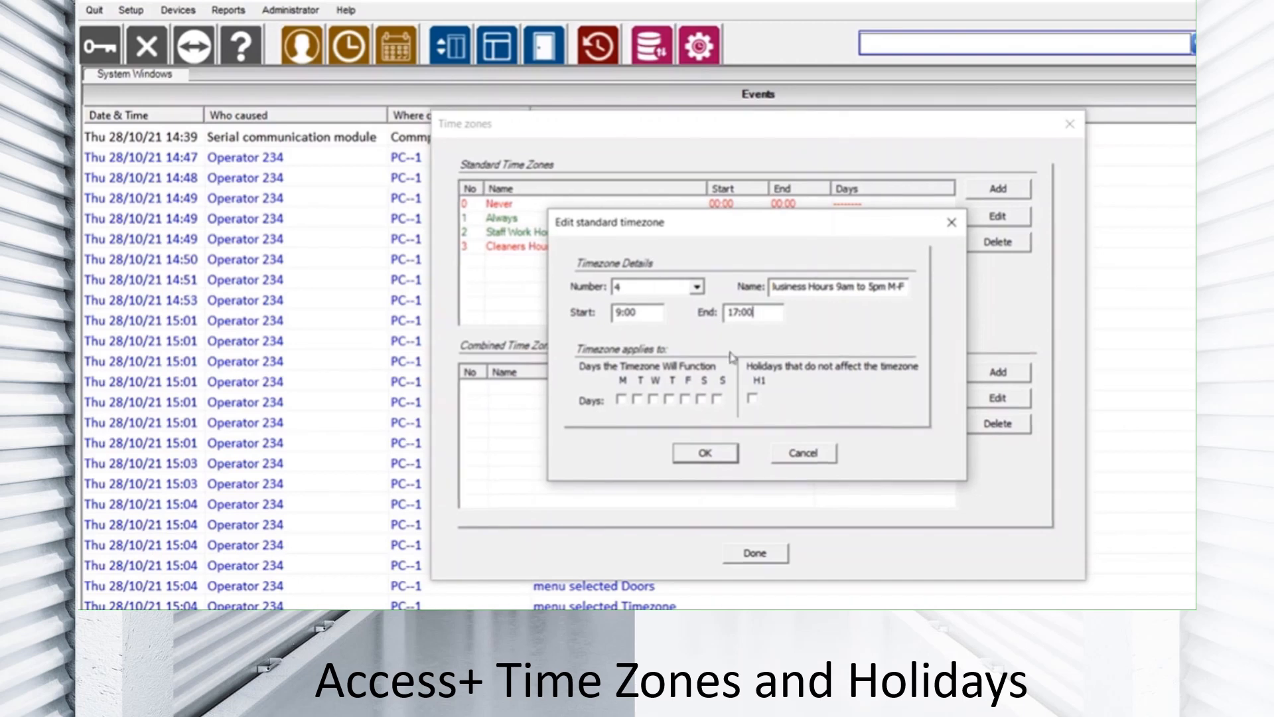
pyautogui.click(621, 399)
pyautogui.click(637, 399)
pyautogui.click(653, 400)
pyautogui.click(669, 400)
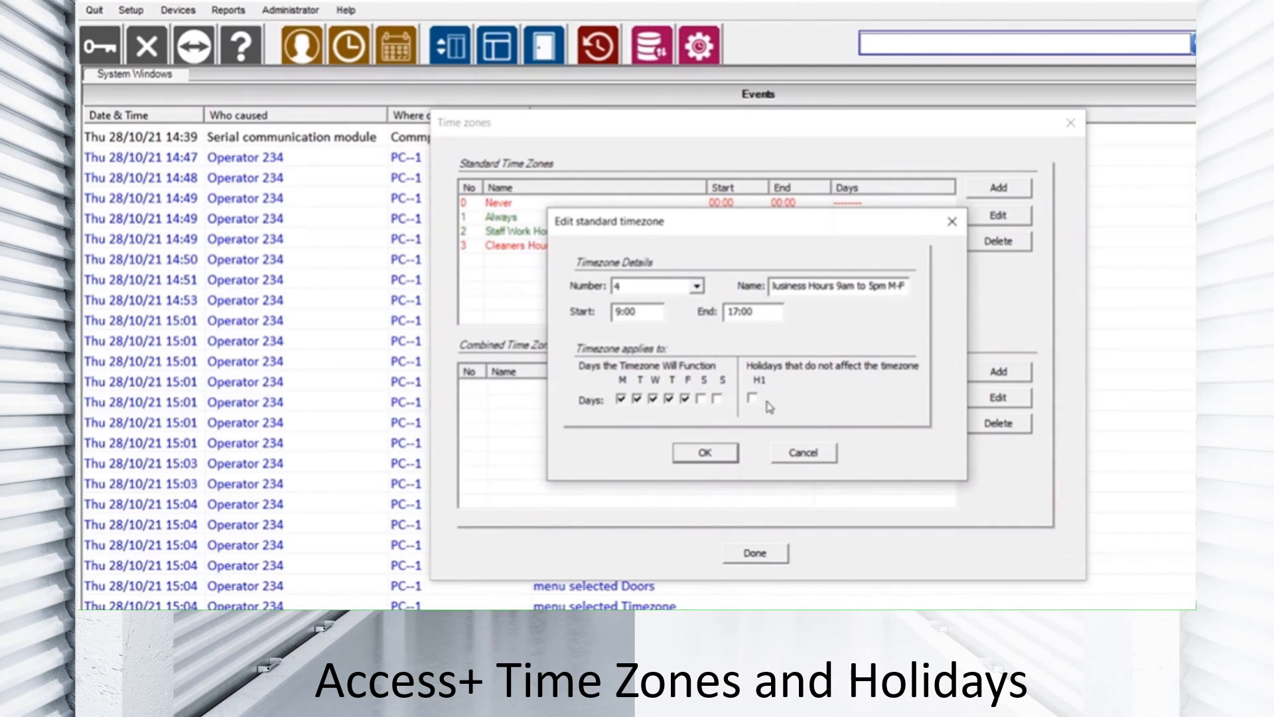
# Confirm the Business Hours zone so it is listed as zone 4, 09:00–17:00 MTWTF.
pyautogui.click(706, 455)
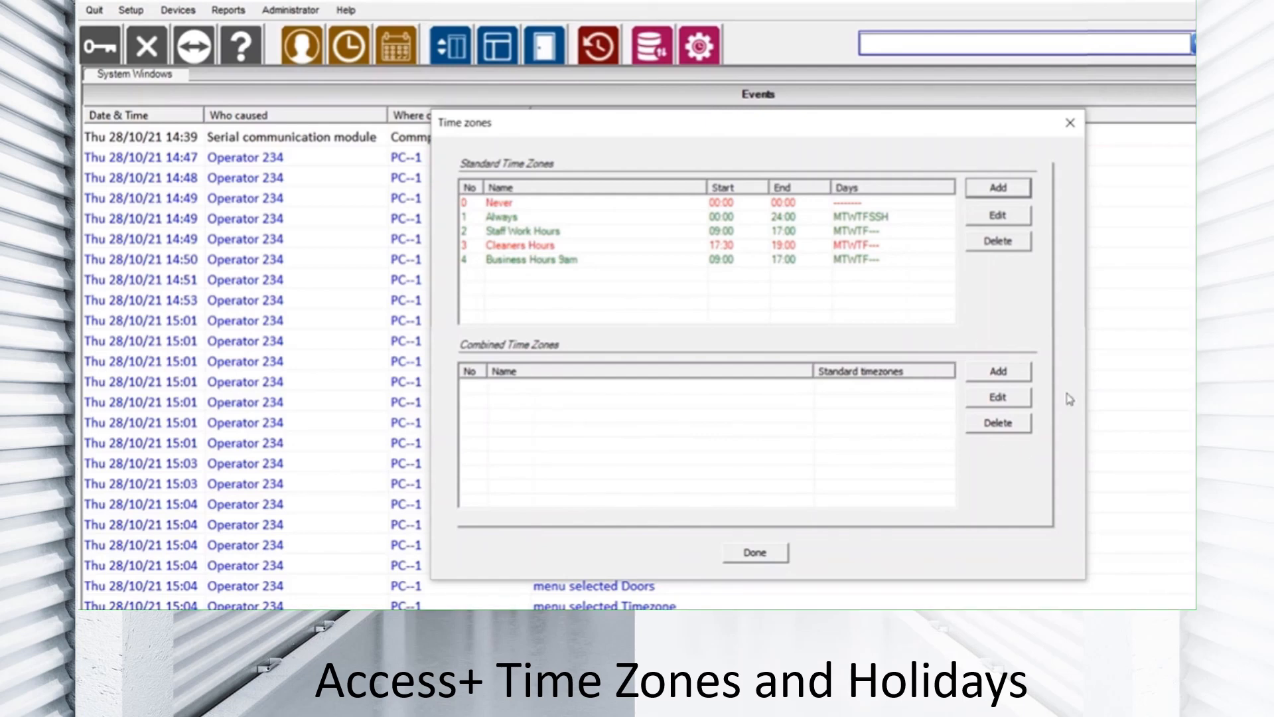
# Add a new combined time zone named 'Standard Office Day'.
pyautogui.click(998, 373)
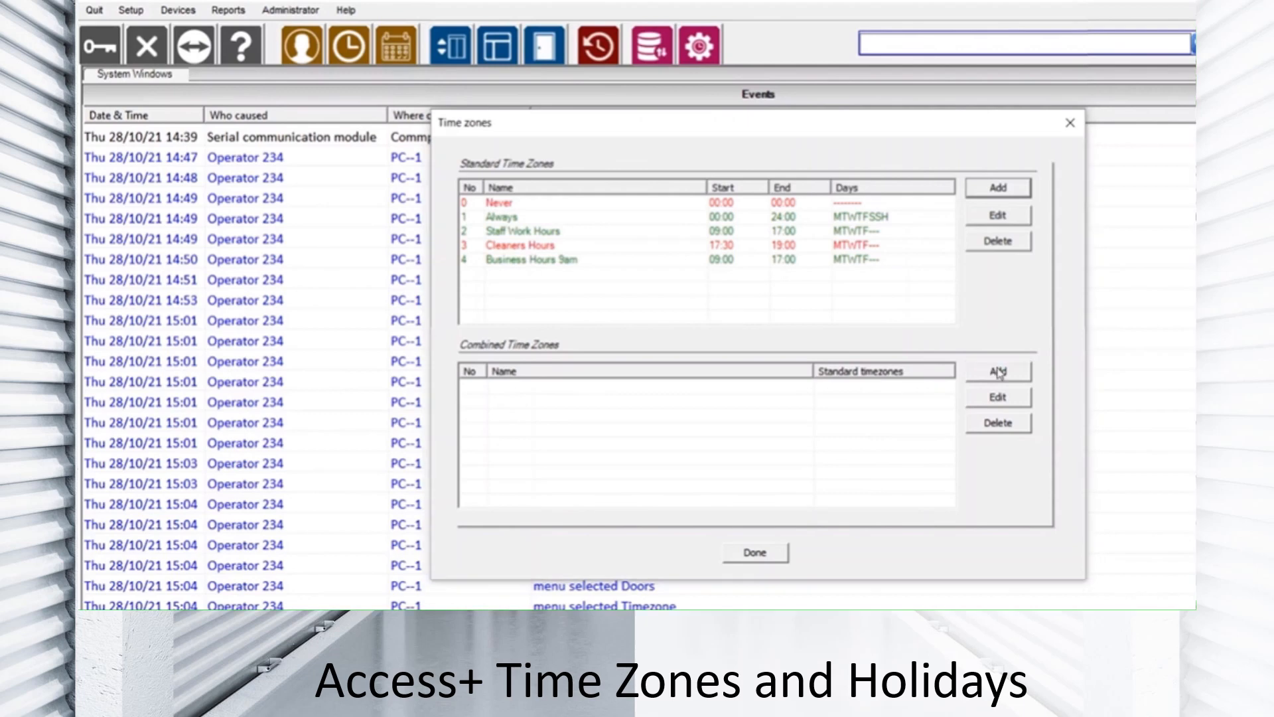
pyautogui.press('Tab')
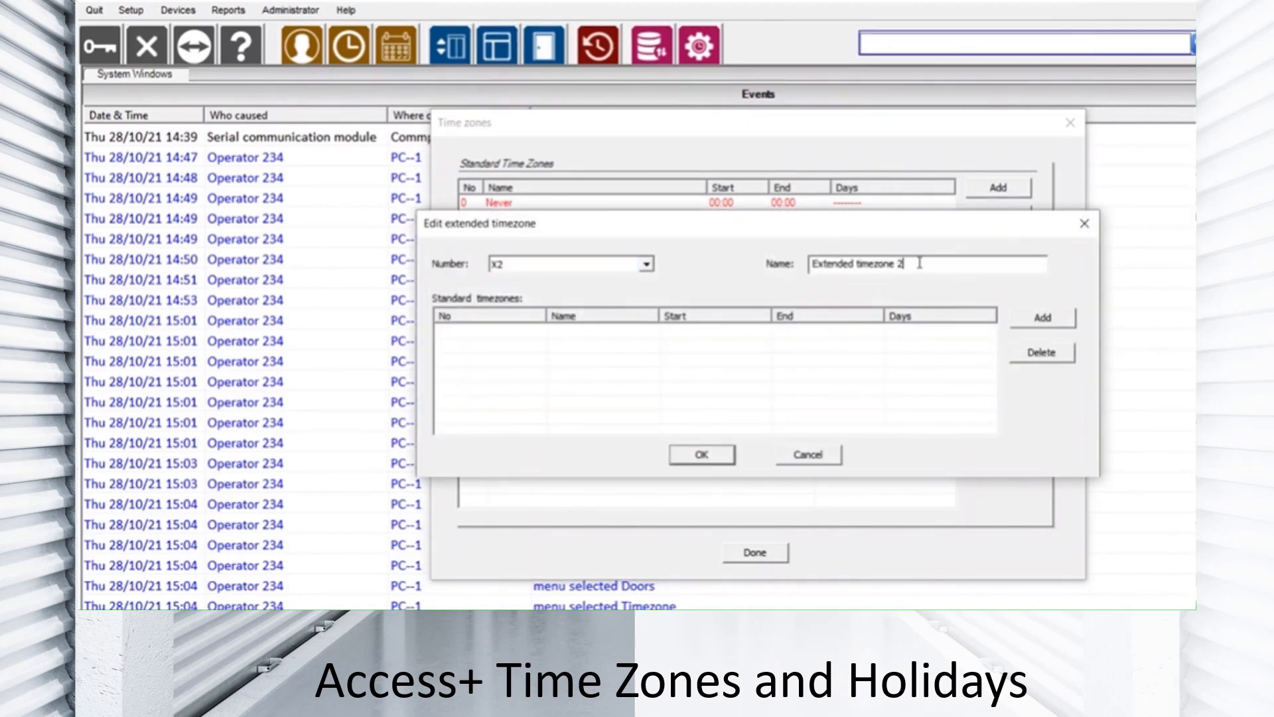
pyautogui.press('BackSpace')
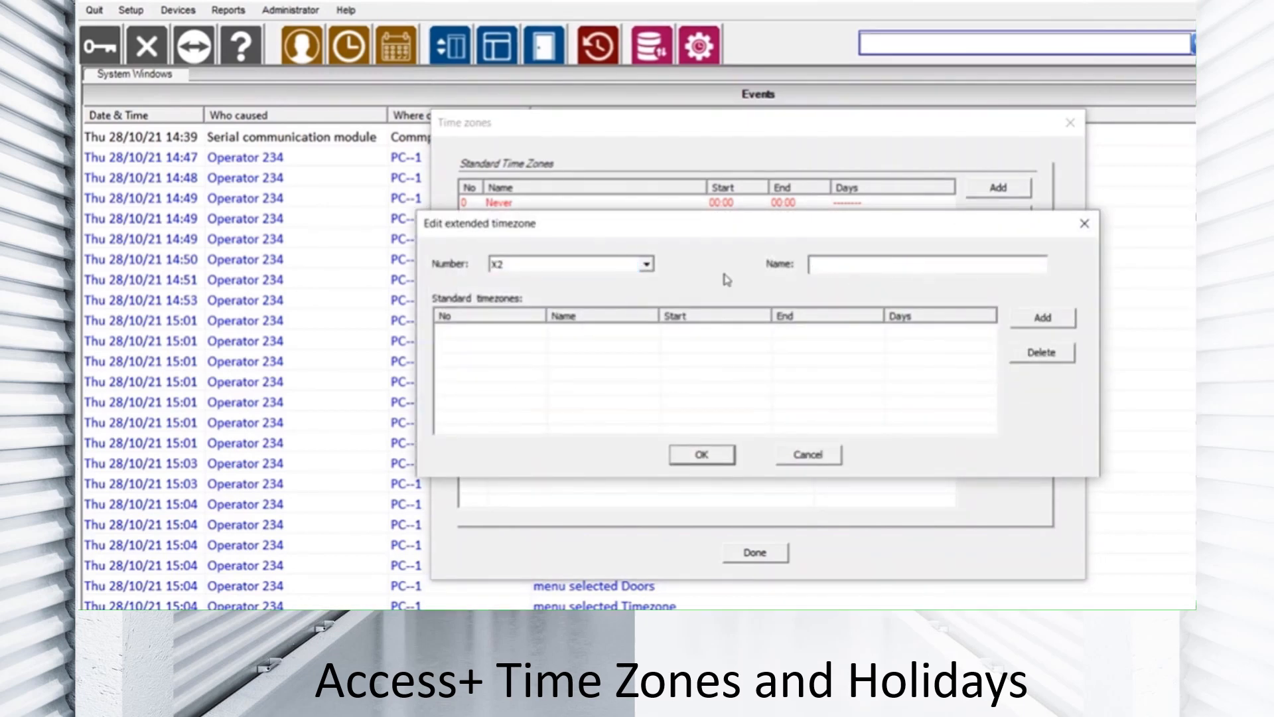
pyautogui.write('Standard')
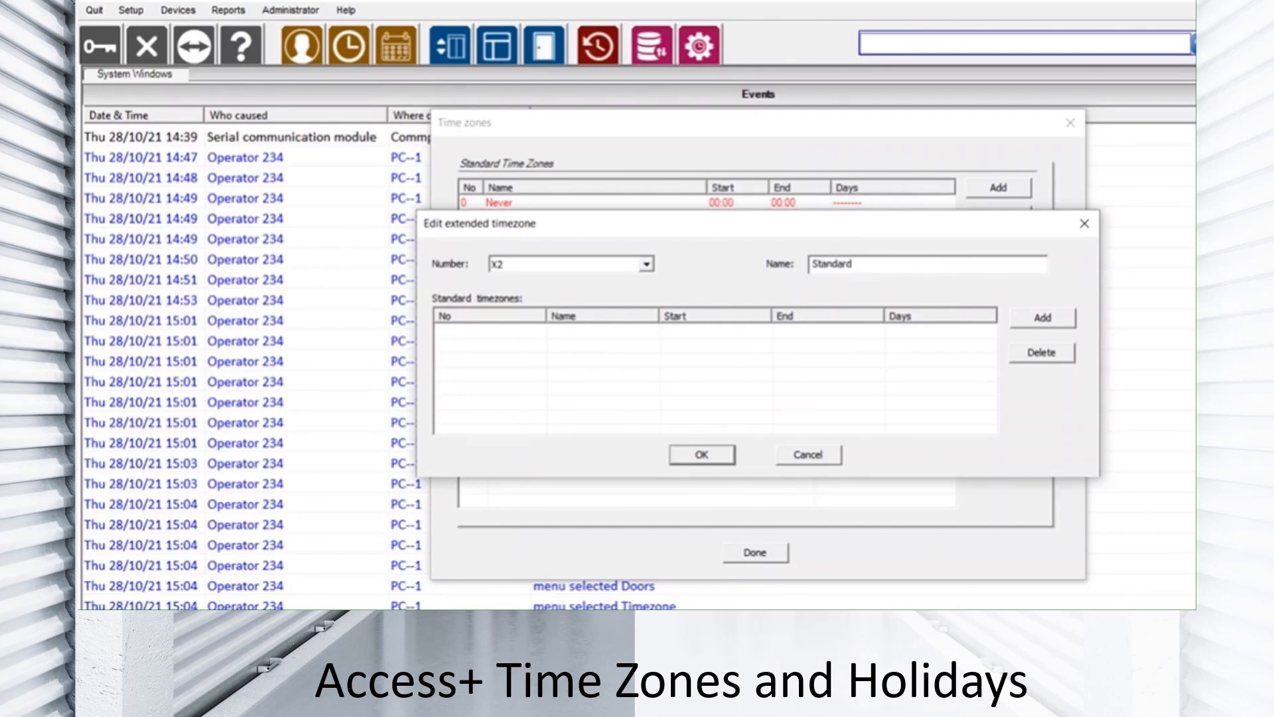
pyautogui.write(' office')
pyautogui.press('Left')
pyautogui.press('Left')
pyautogui.press('Left')
pyautogui.press('Left')
pyautogui.press('Left')
pyautogui.press('BackSpace')
pyautogui.write('O')
pyautogui.press('Right')
pyautogui.write('Day')
# Combine Staff Work Hours and Cleaners Hours into it, save, and close the time zones list.
pyautogui.click(1054, 319)
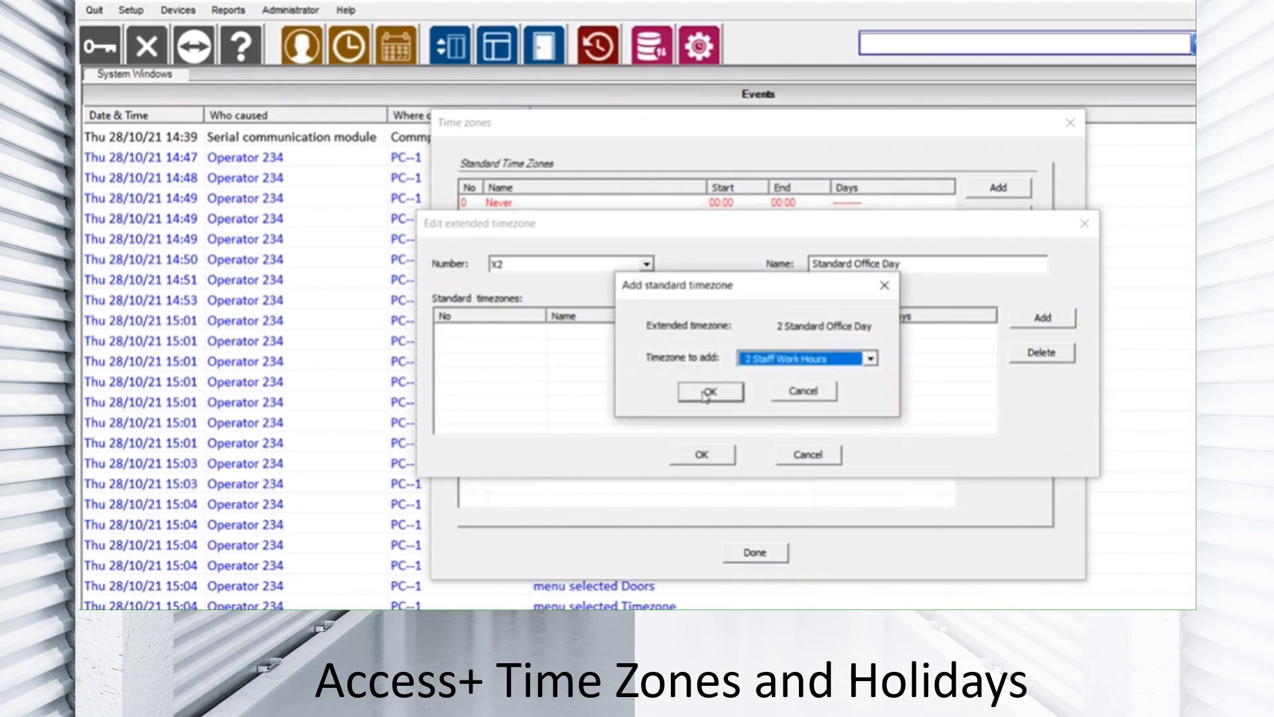
pyautogui.click(707, 393)
pyautogui.click(1046, 318)
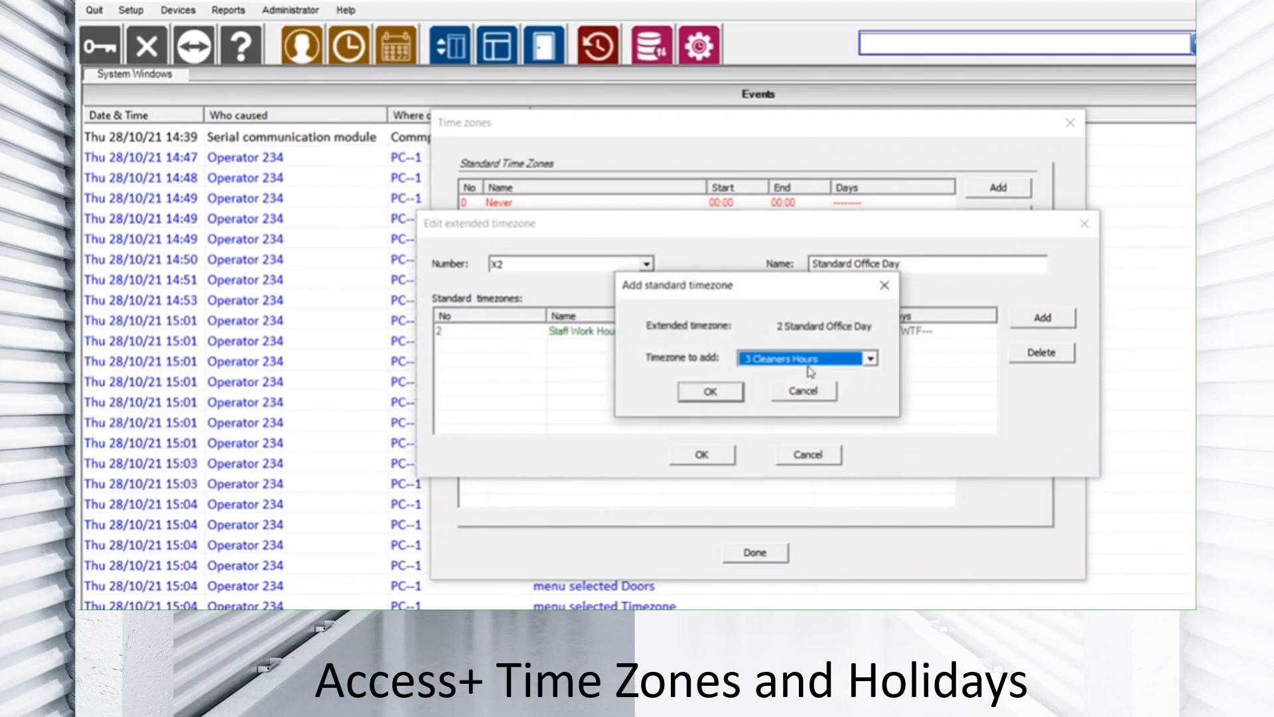
pyautogui.click(710, 393)
pyautogui.click(703, 457)
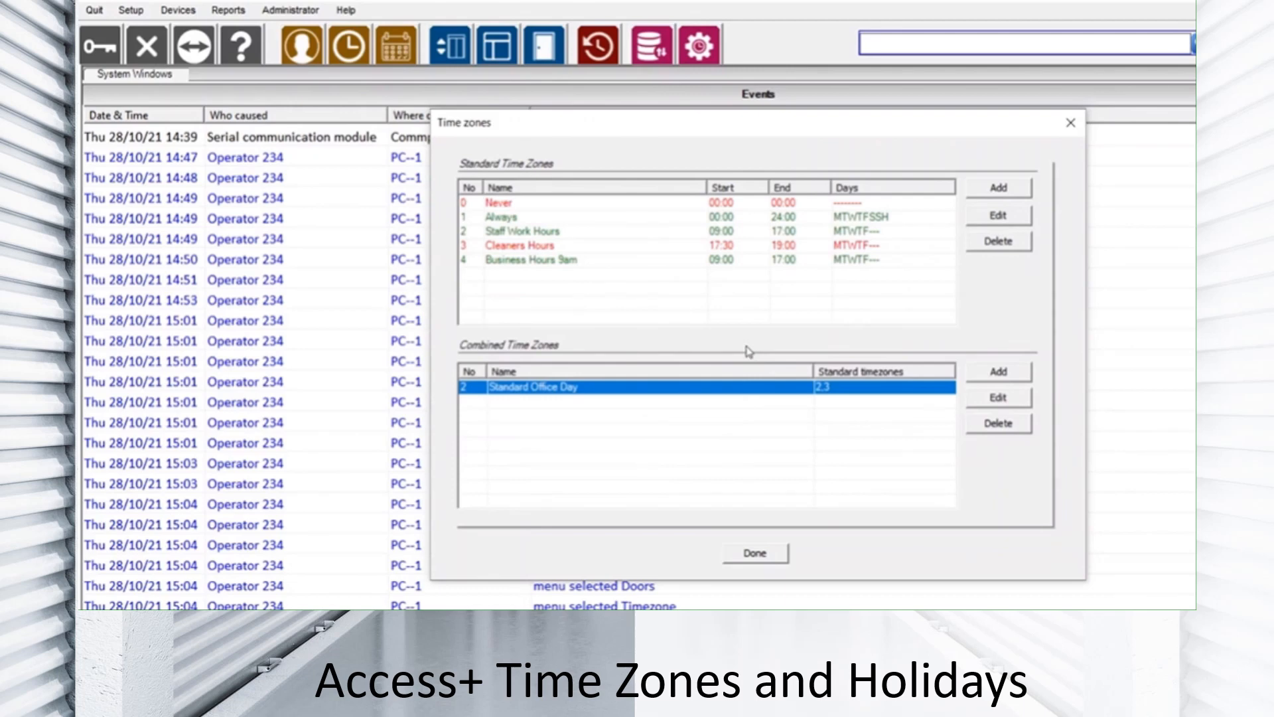
pyautogui.click(770, 550)
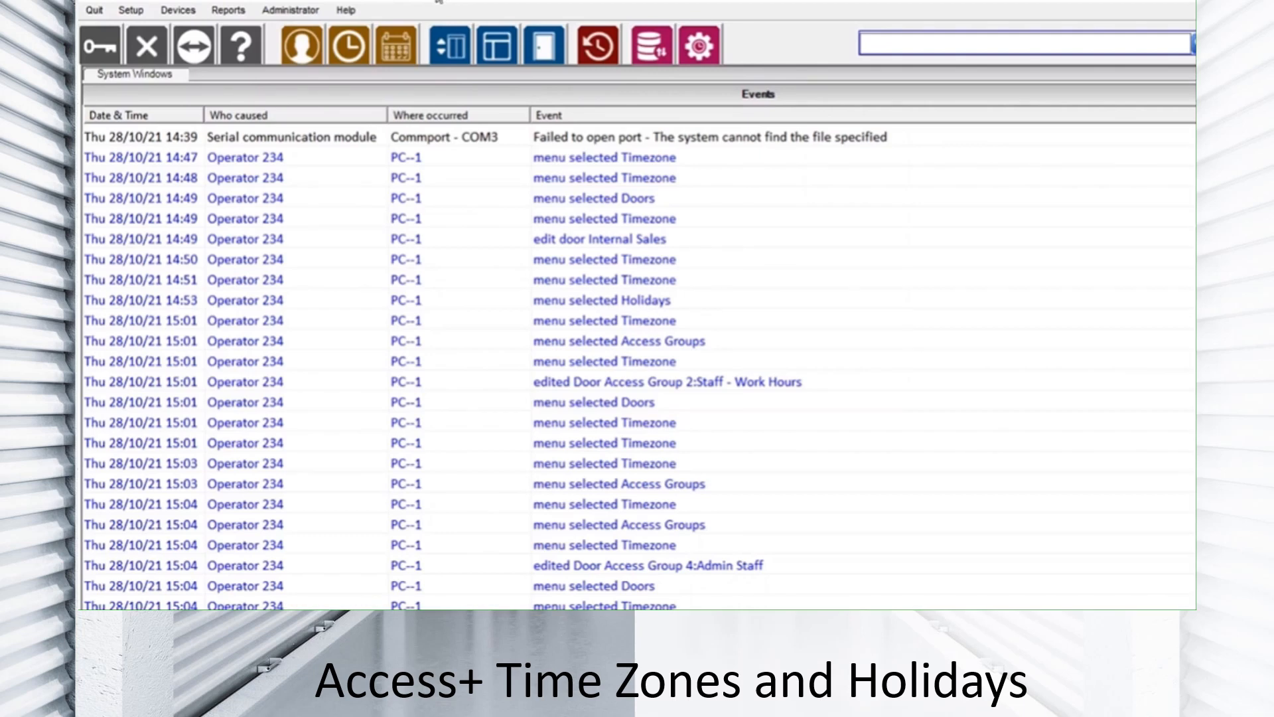
# Open Holiday periods from the Setup > Holidays menu.
pyautogui.click(144, 8)
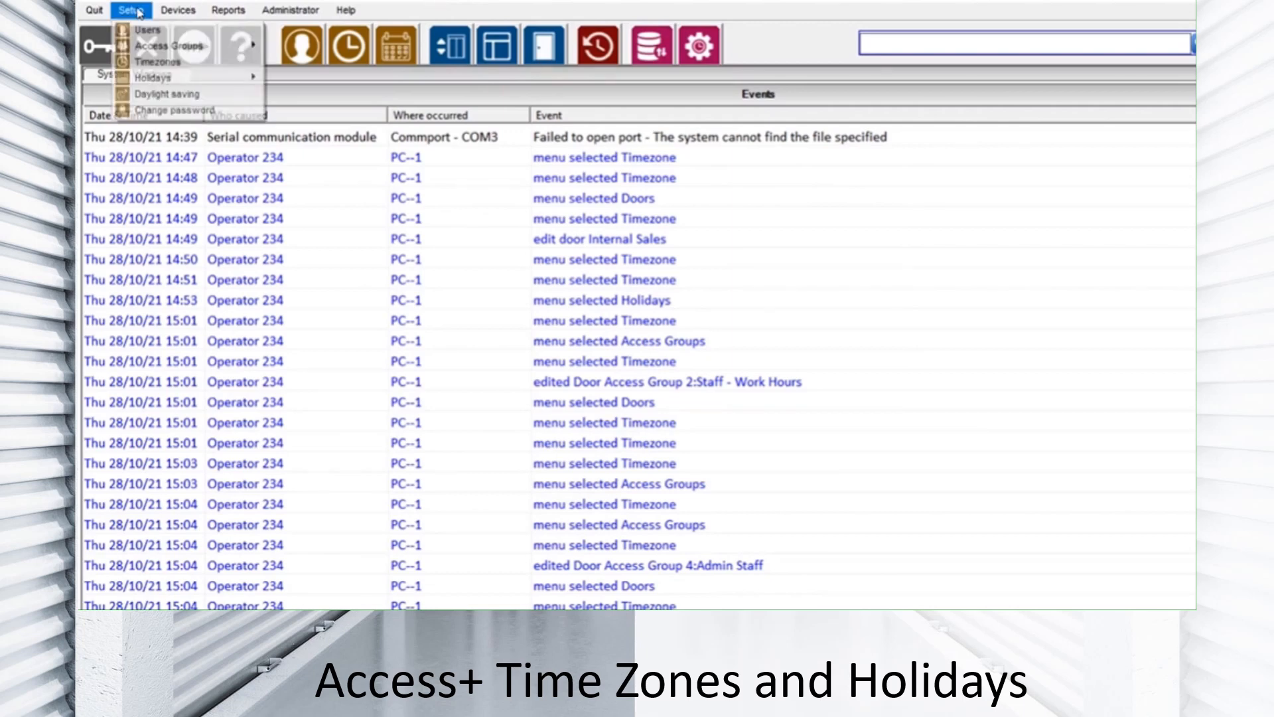
pyautogui.moveTo(165, 79)
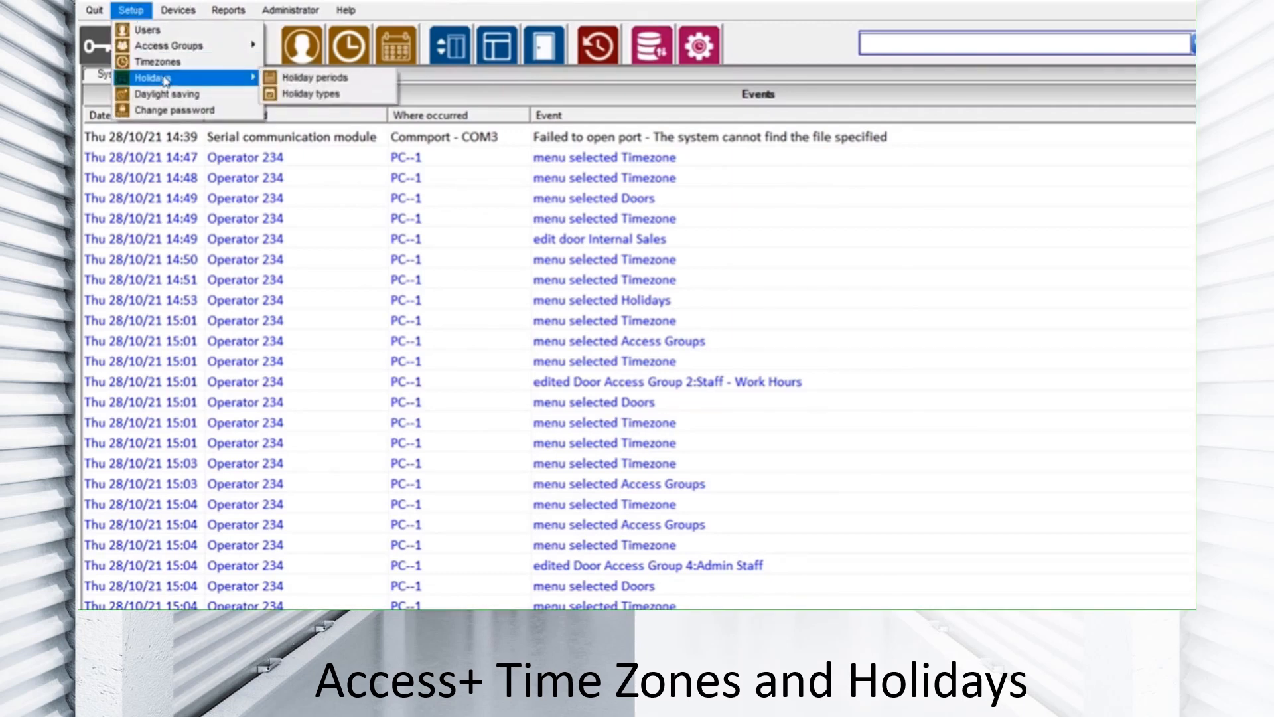
pyautogui.click(332, 78)
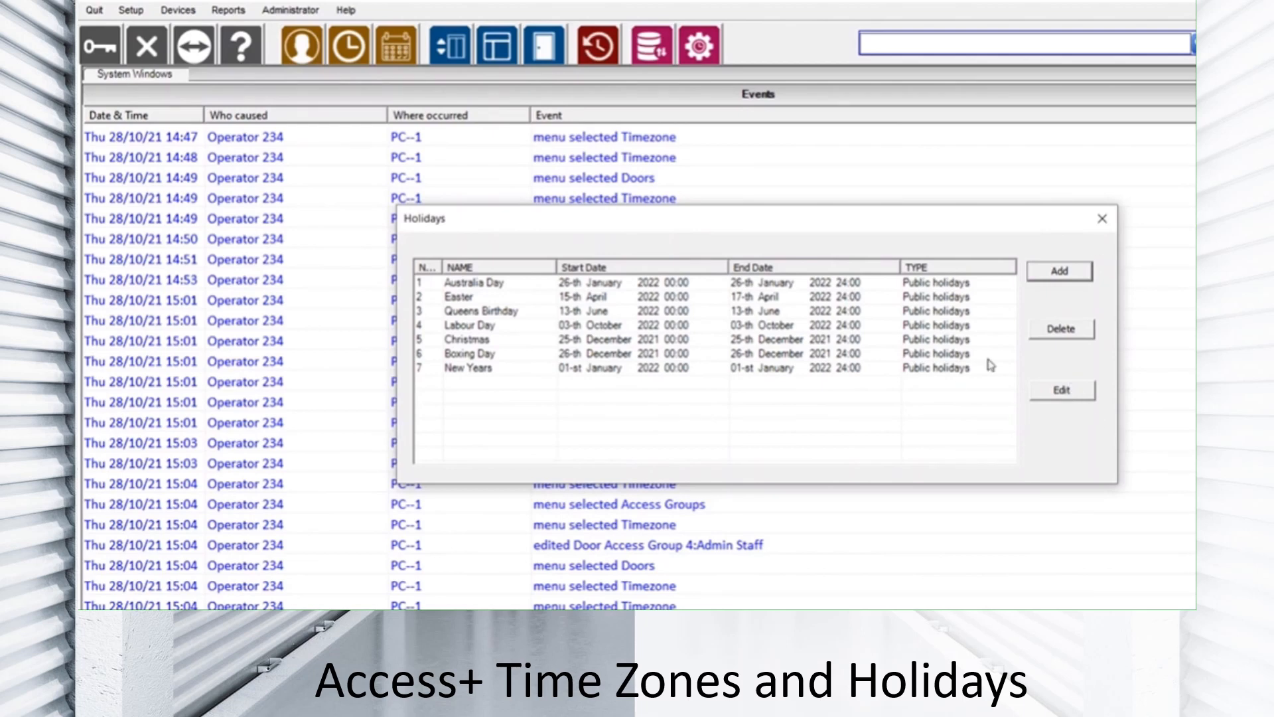
# Add holiday 8, 'Halloween', from 31 October to 31 October 2021, and close the Holidays list.
pyautogui.click(1059, 272)
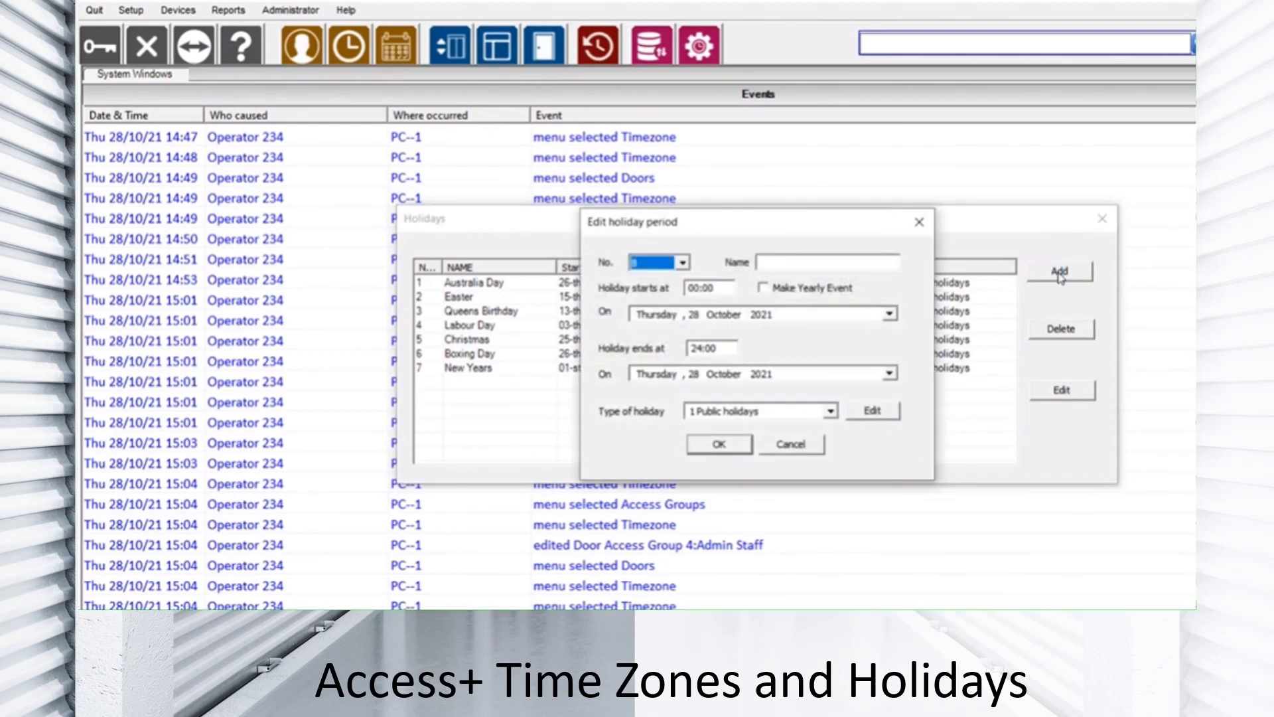
pyautogui.click(849, 263)
pyautogui.write('Hallowee')
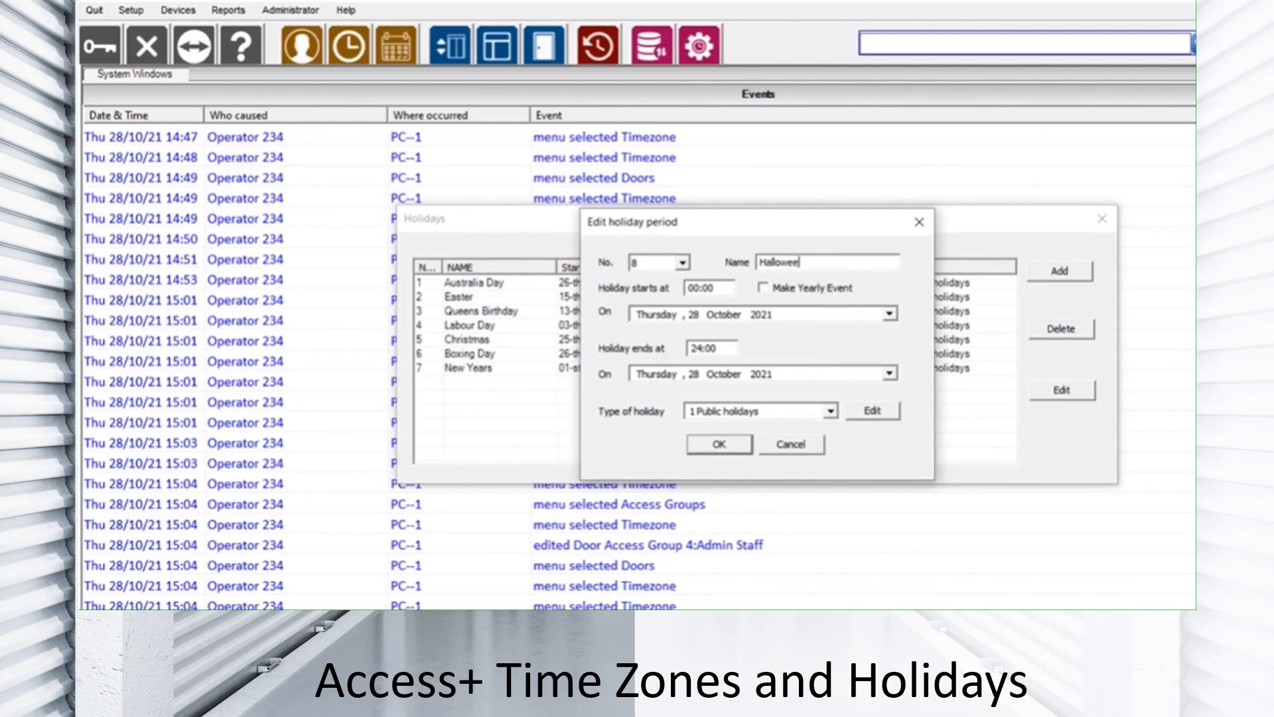
pyautogui.write('n')
pyautogui.click(889, 314)
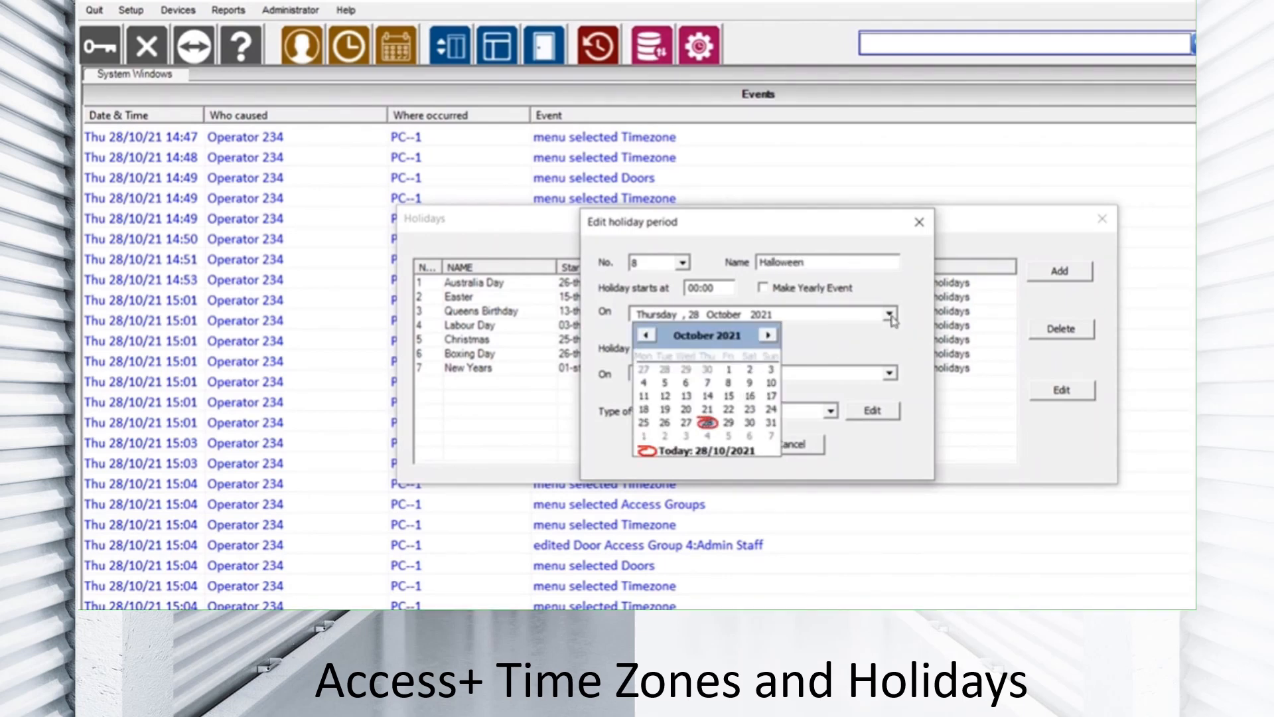
pyautogui.click(772, 423)
pyautogui.click(891, 374)
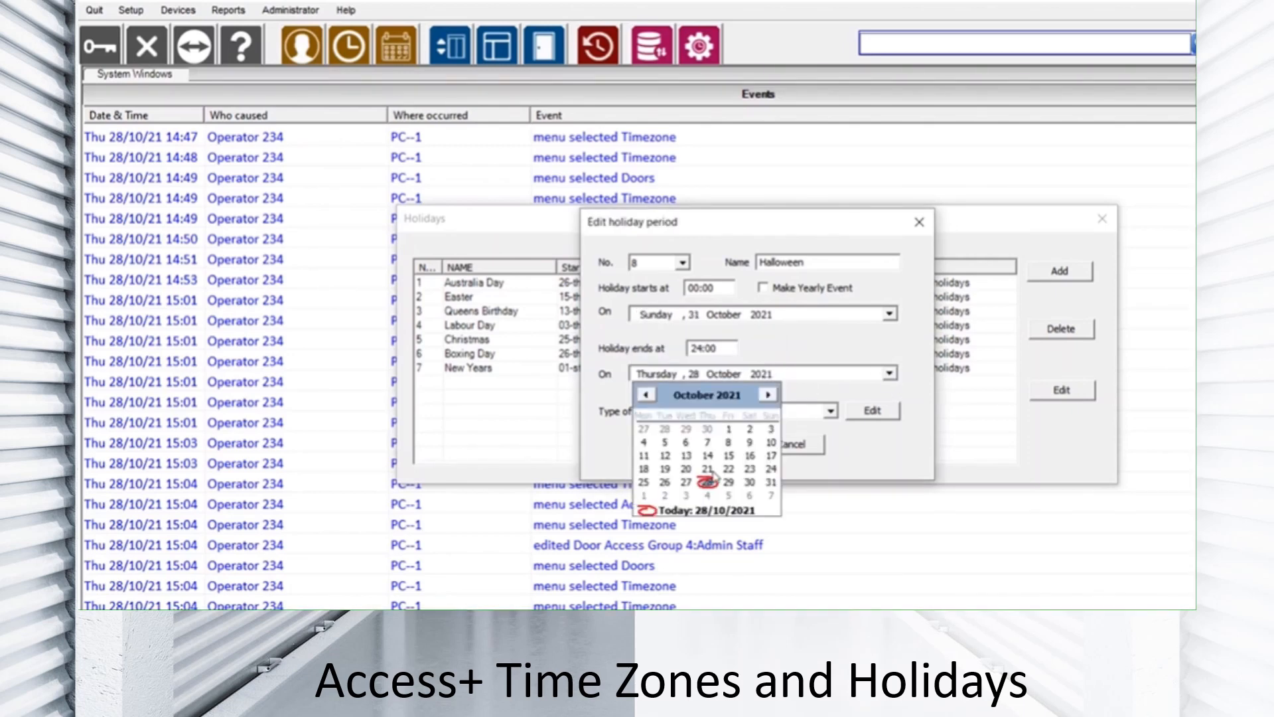
pyautogui.click(772, 483)
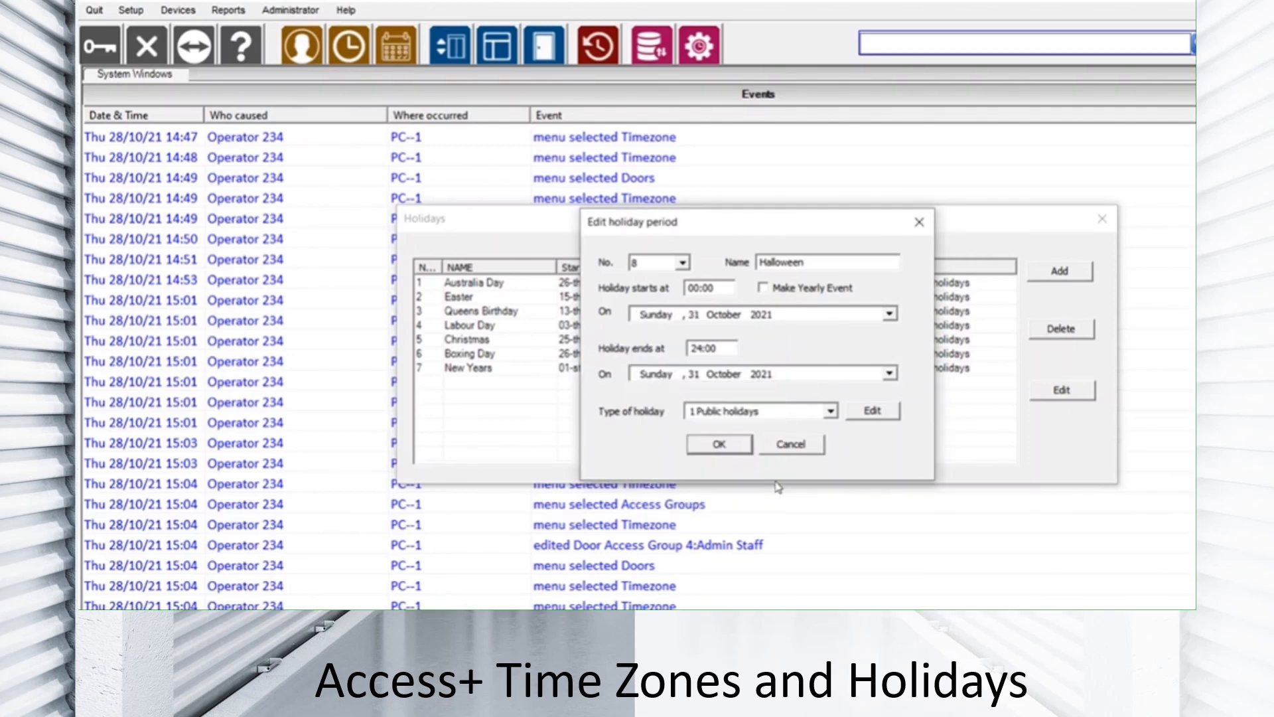
pyautogui.click(716, 446)
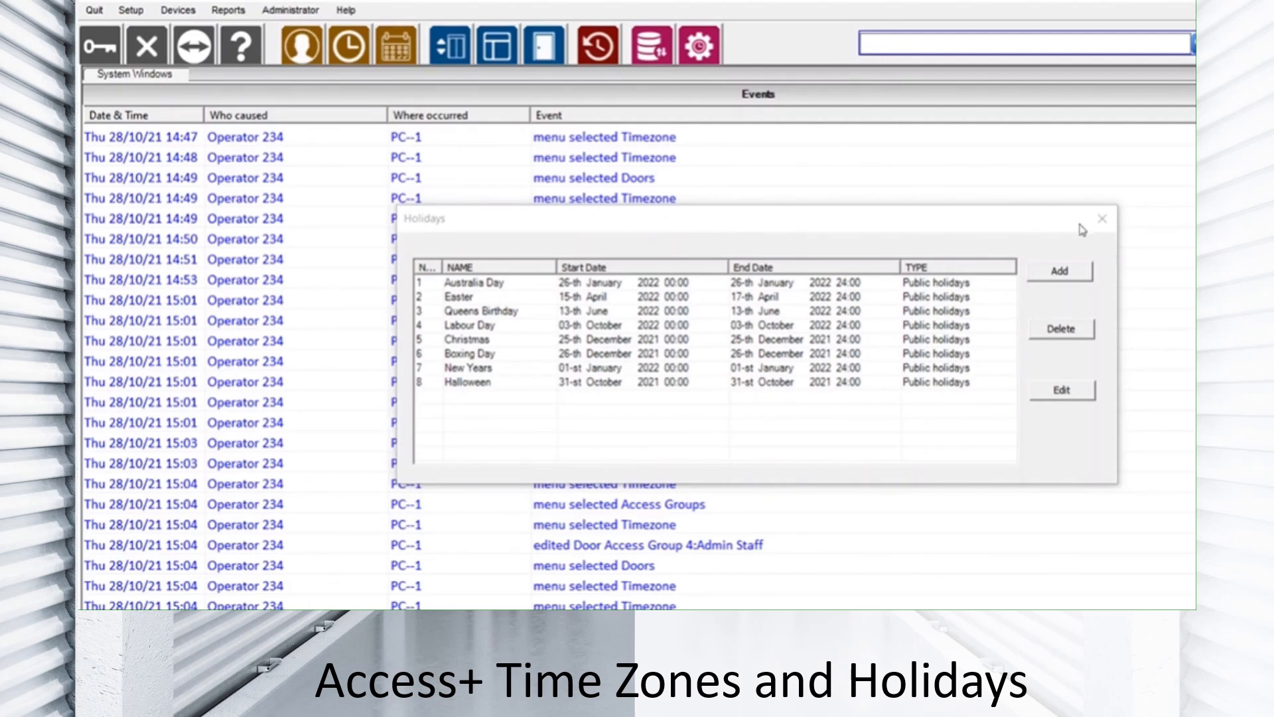
pyautogui.click(1101, 219)
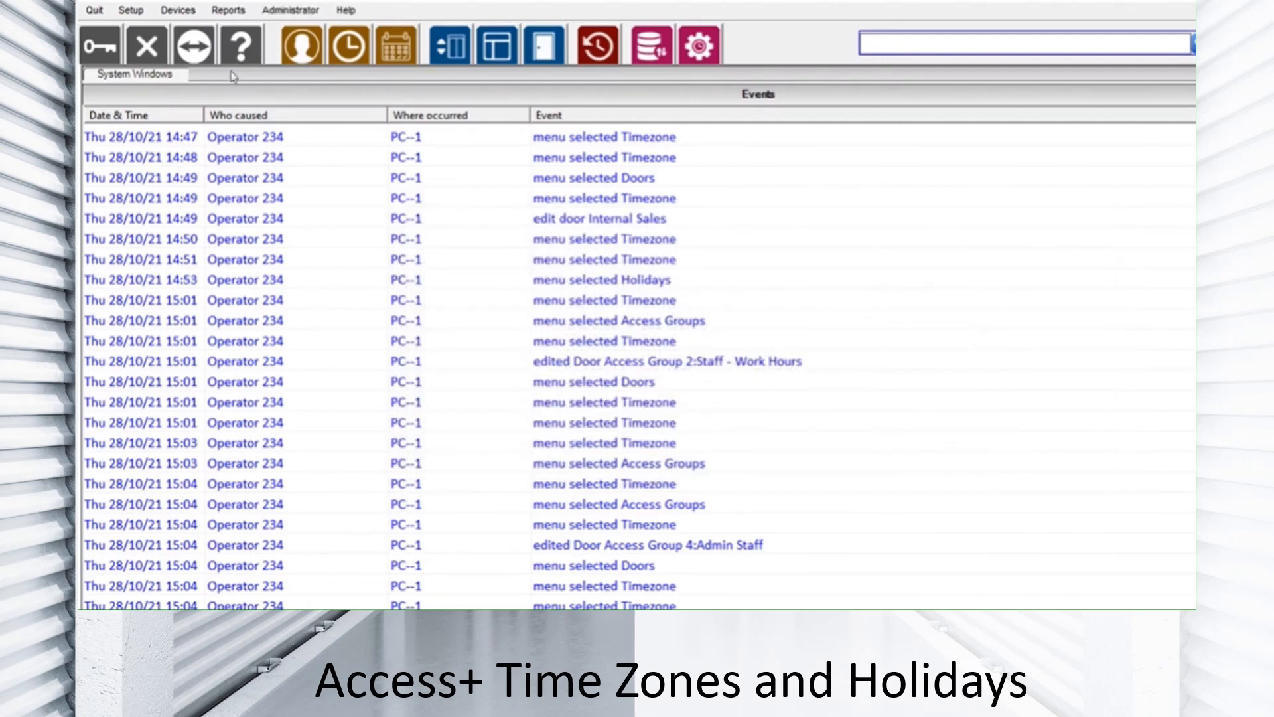
# Add holiday type 2 with a custom name alongside Public holidays, then close Holiday types.
pyautogui.click(131, 10)
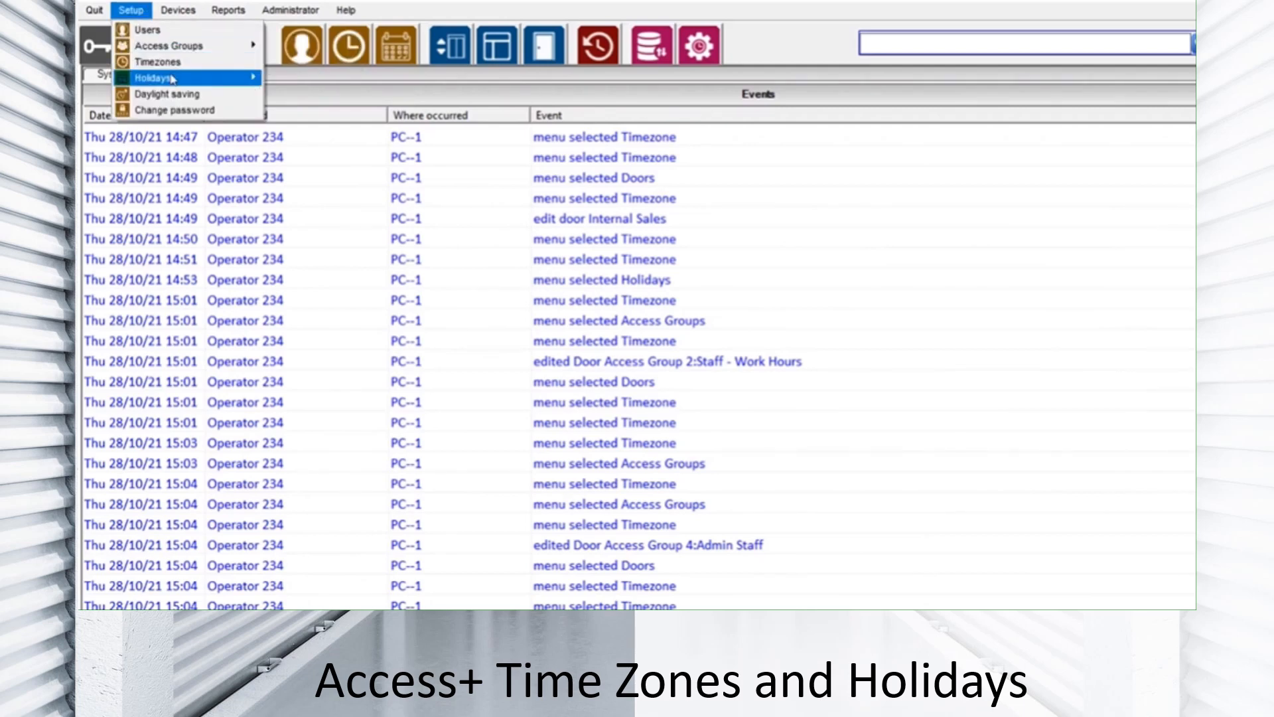
pyautogui.moveTo(173, 79)
pyautogui.click(312, 93)
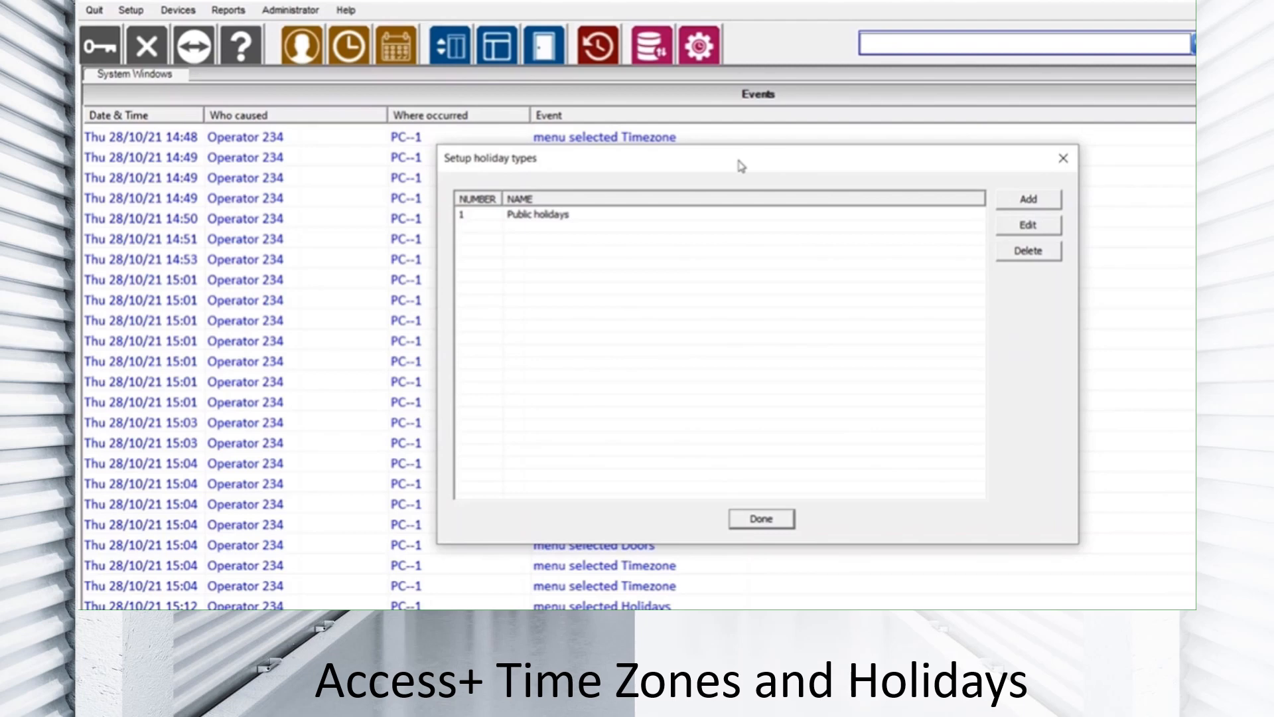
pyautogui.click(1027, 199)
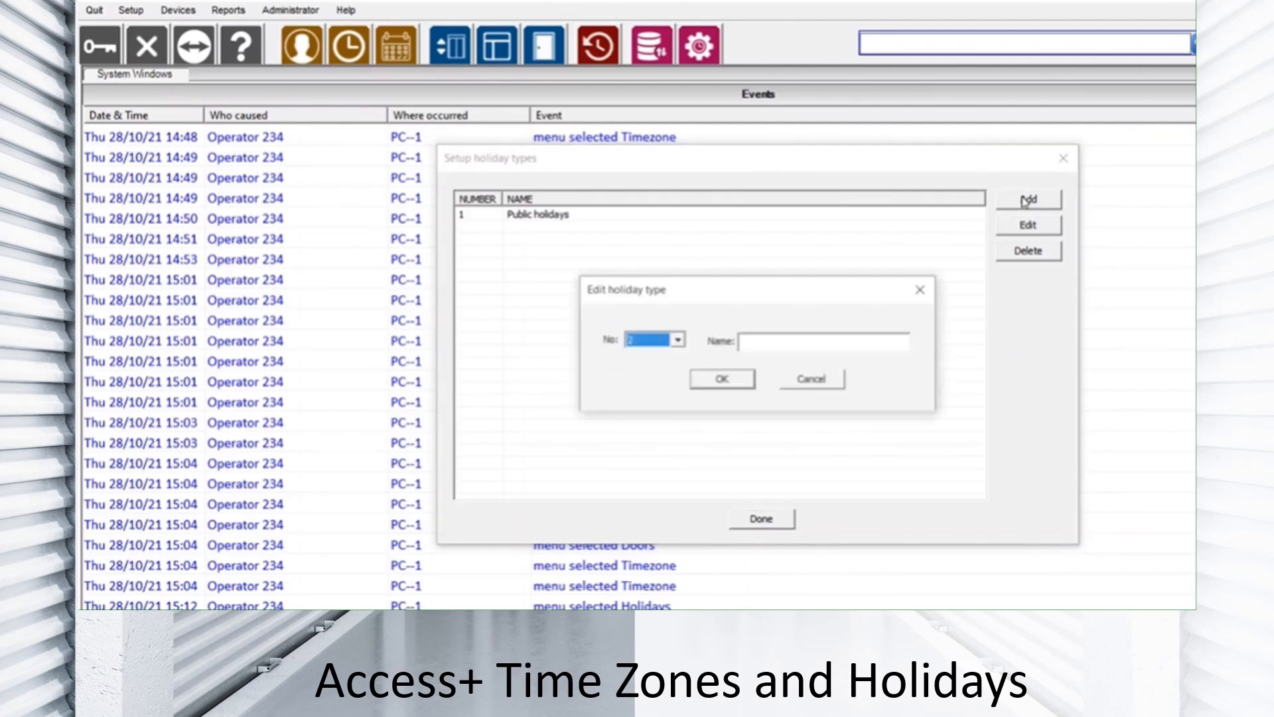
pyautogui.click(784, 343)
pyautogui.write('Mitch')
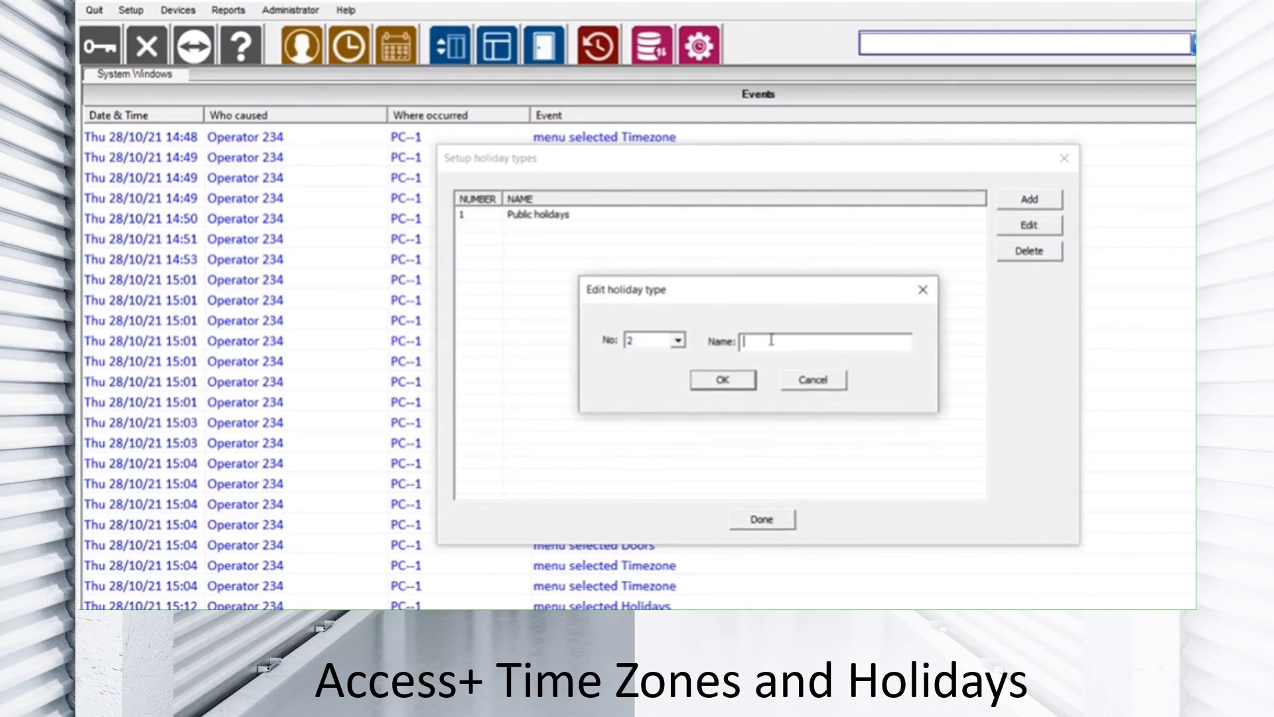
pyautogui.write(' &')
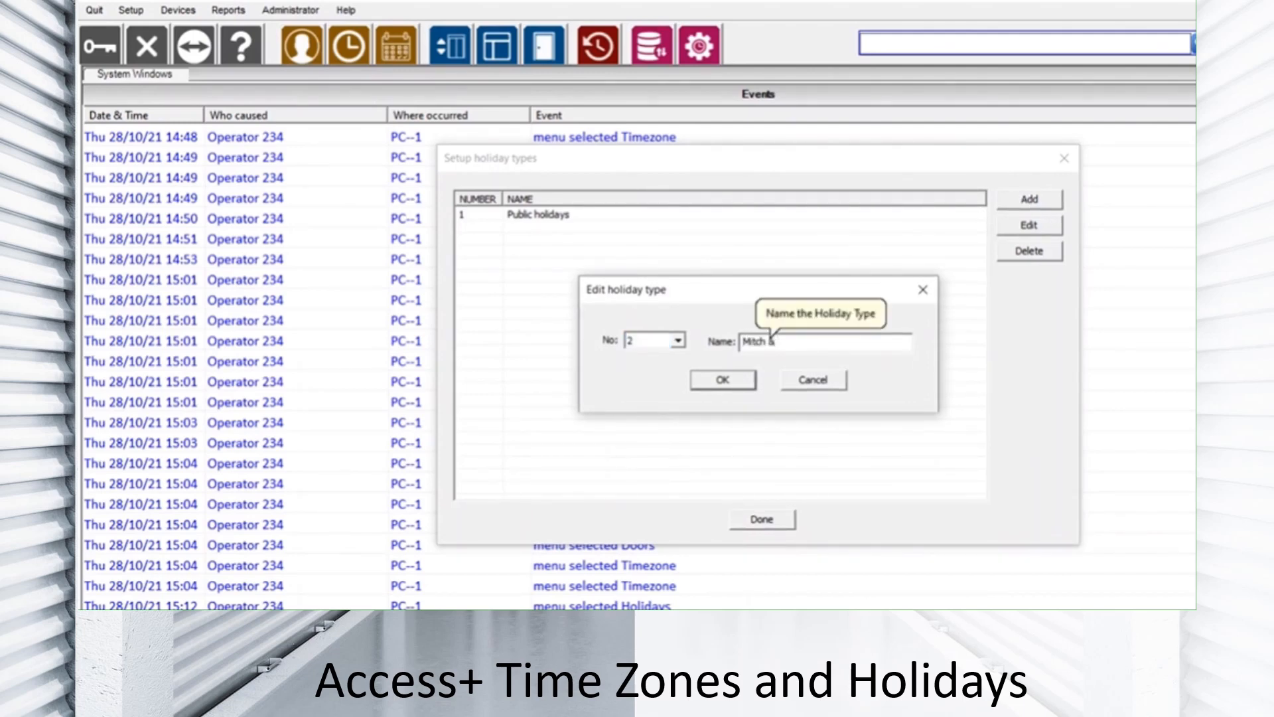
pyautogui.write(' Kenny Apples')
pyautogui.click(723, 382)
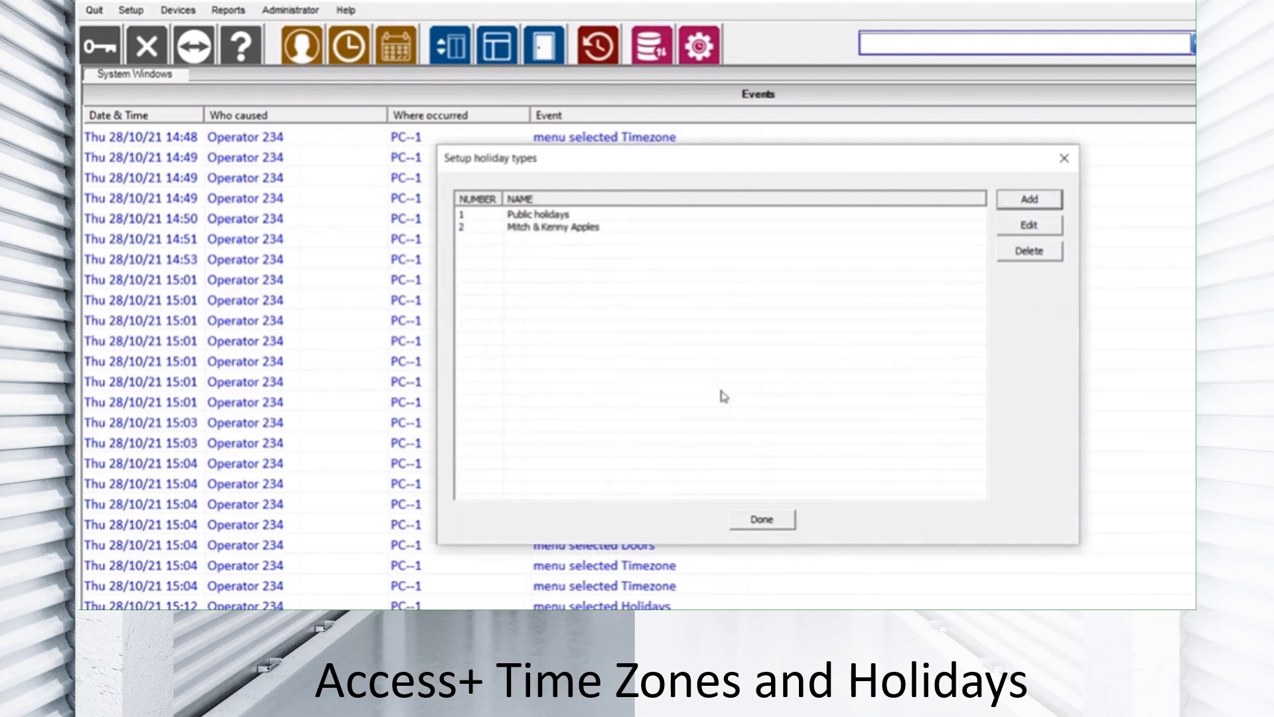
pyautogui.click(763, 518)
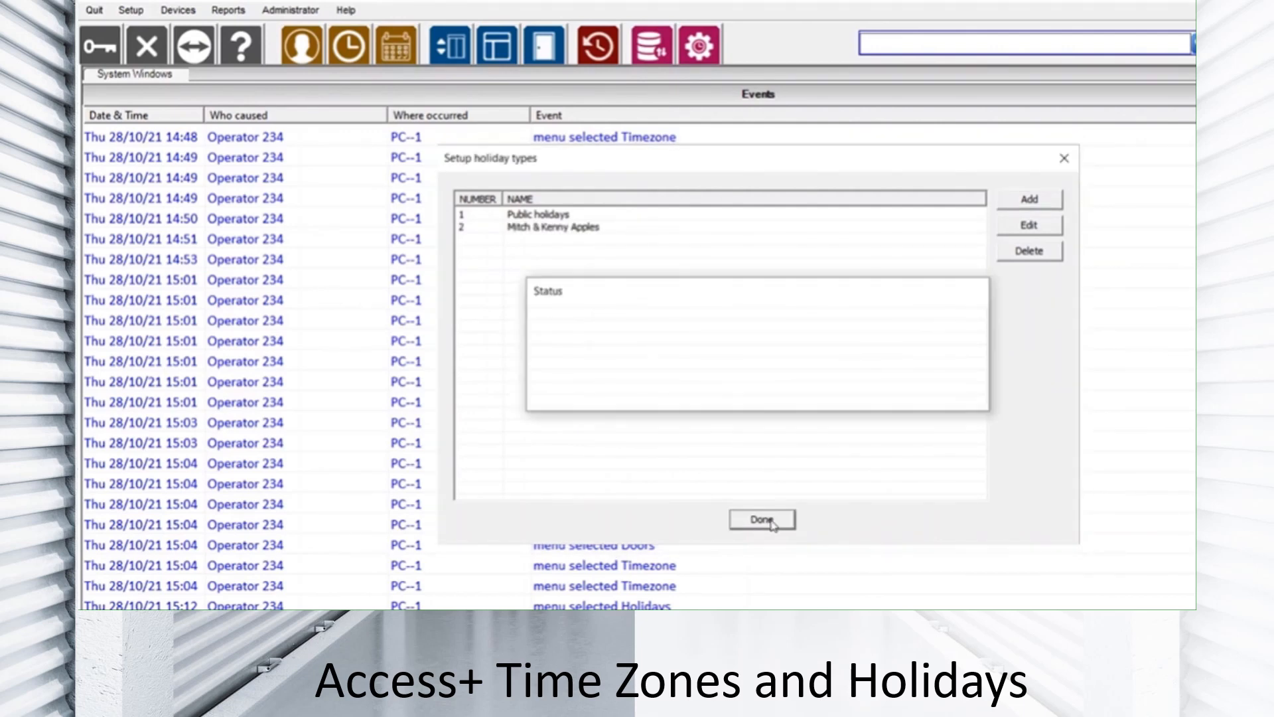
pyautogui.click(138, 13)
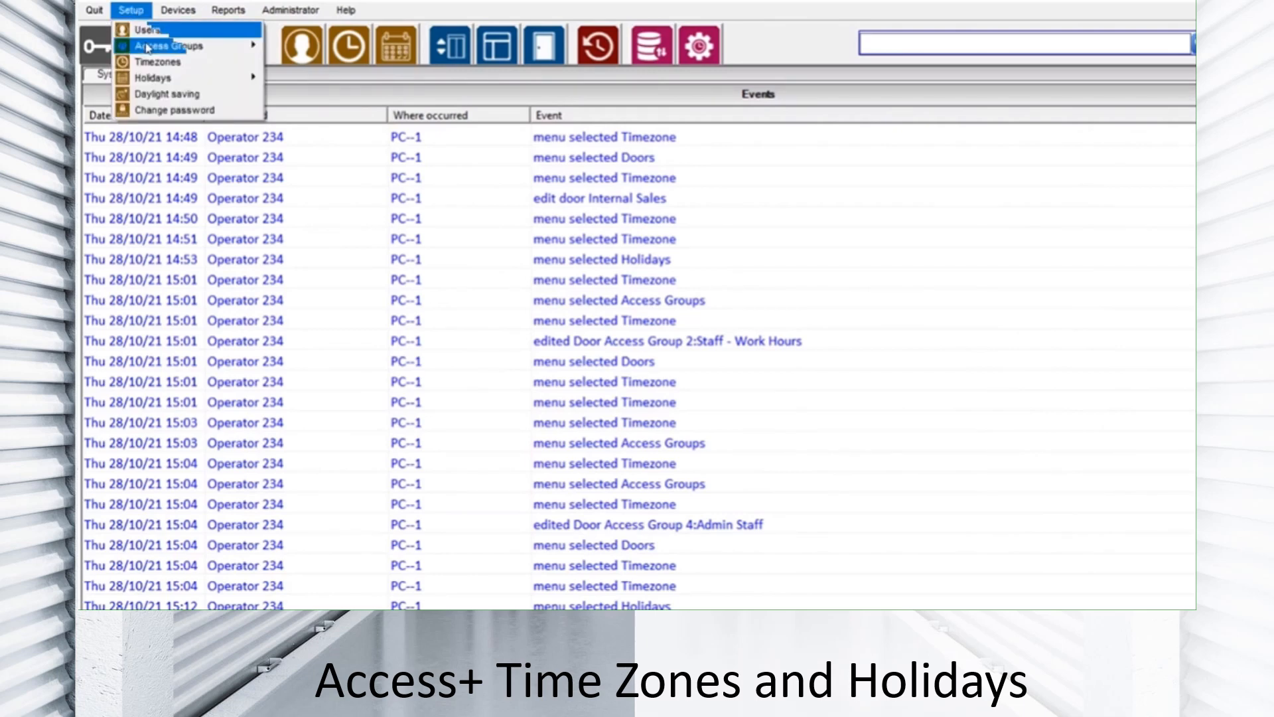
# Change the Halloween holiday's type from Public holidays to holiday type 2.
pyautogui.moveTo(183, 78)
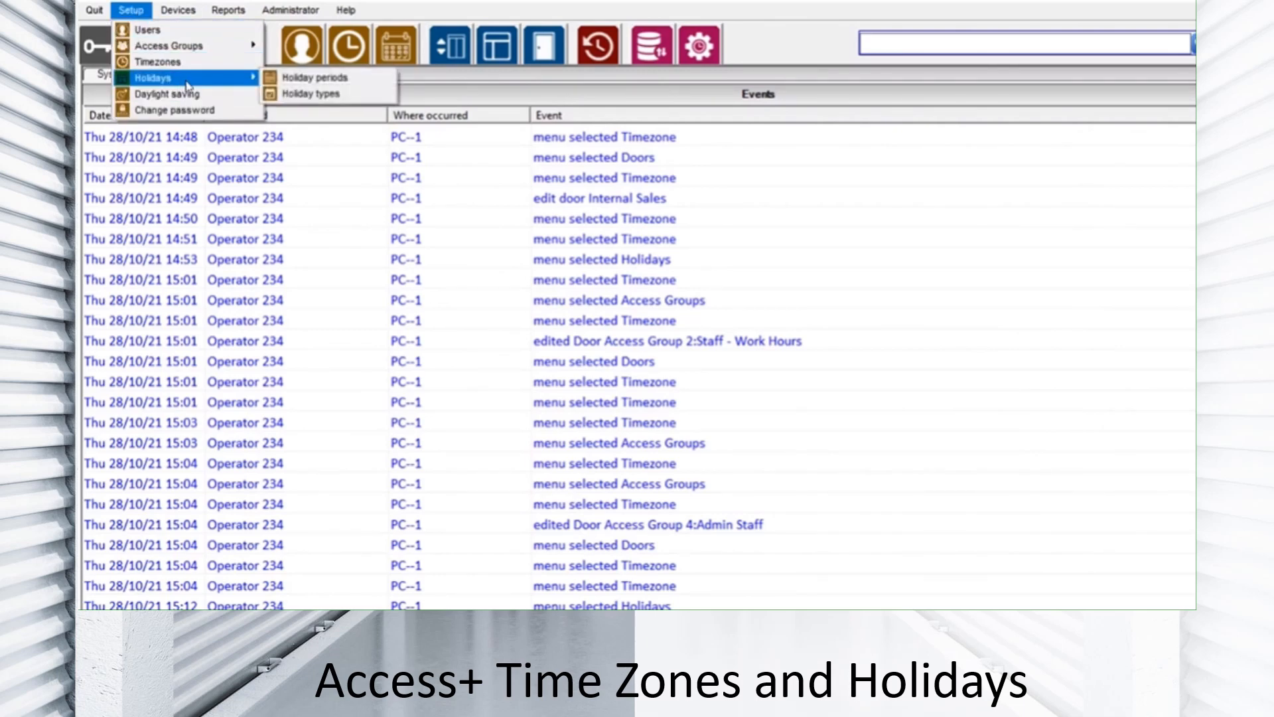
pyautogui.click(310, 80)
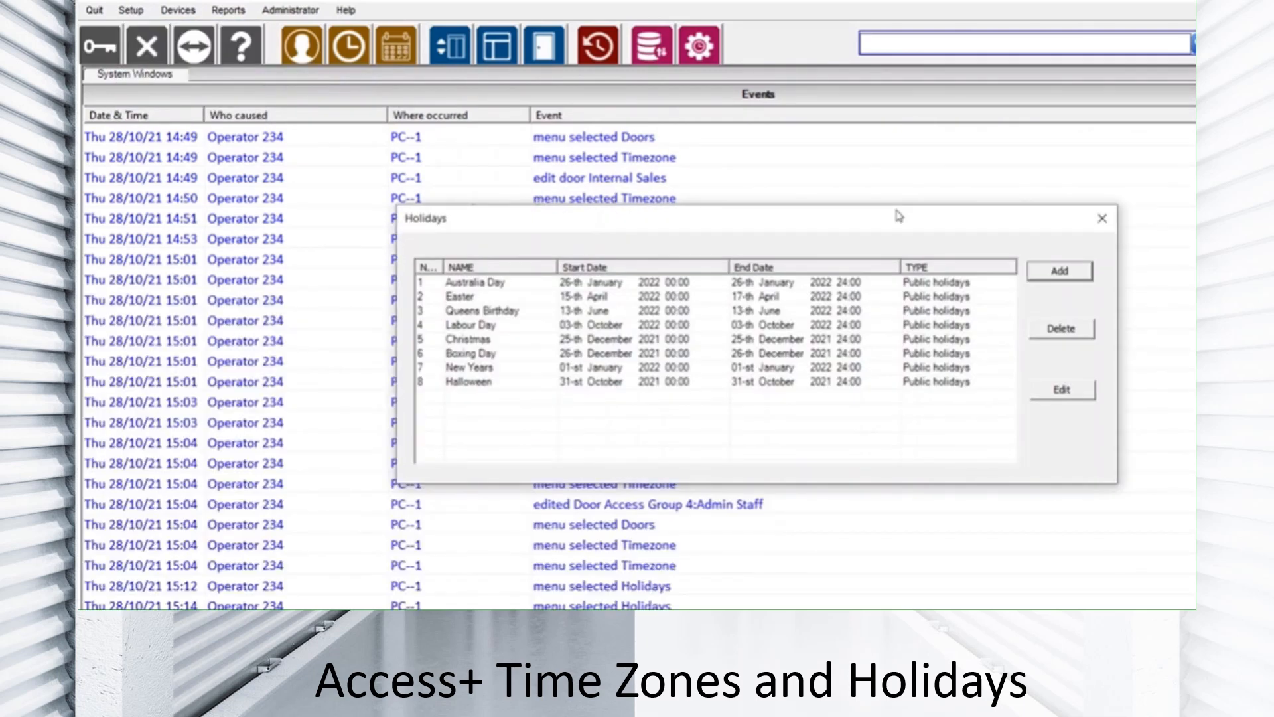
pyautogui.doubleClick(502, 389)
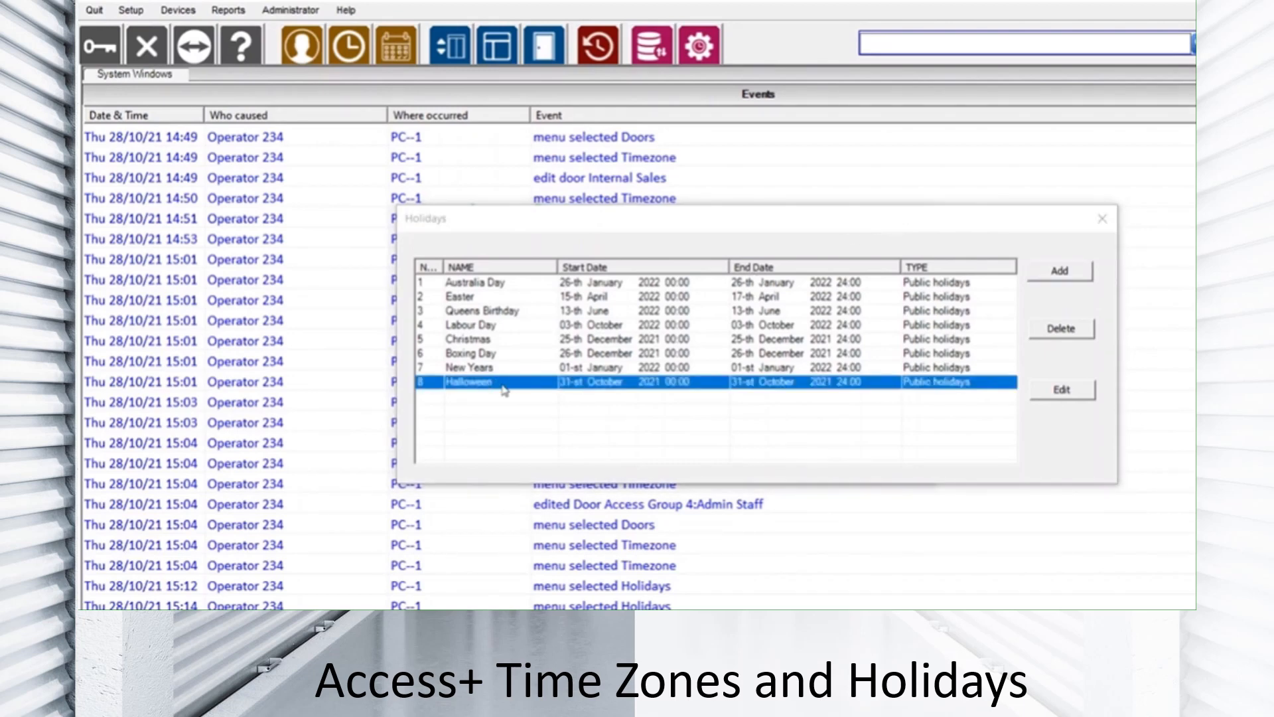
pyautogui.click(831, 413)
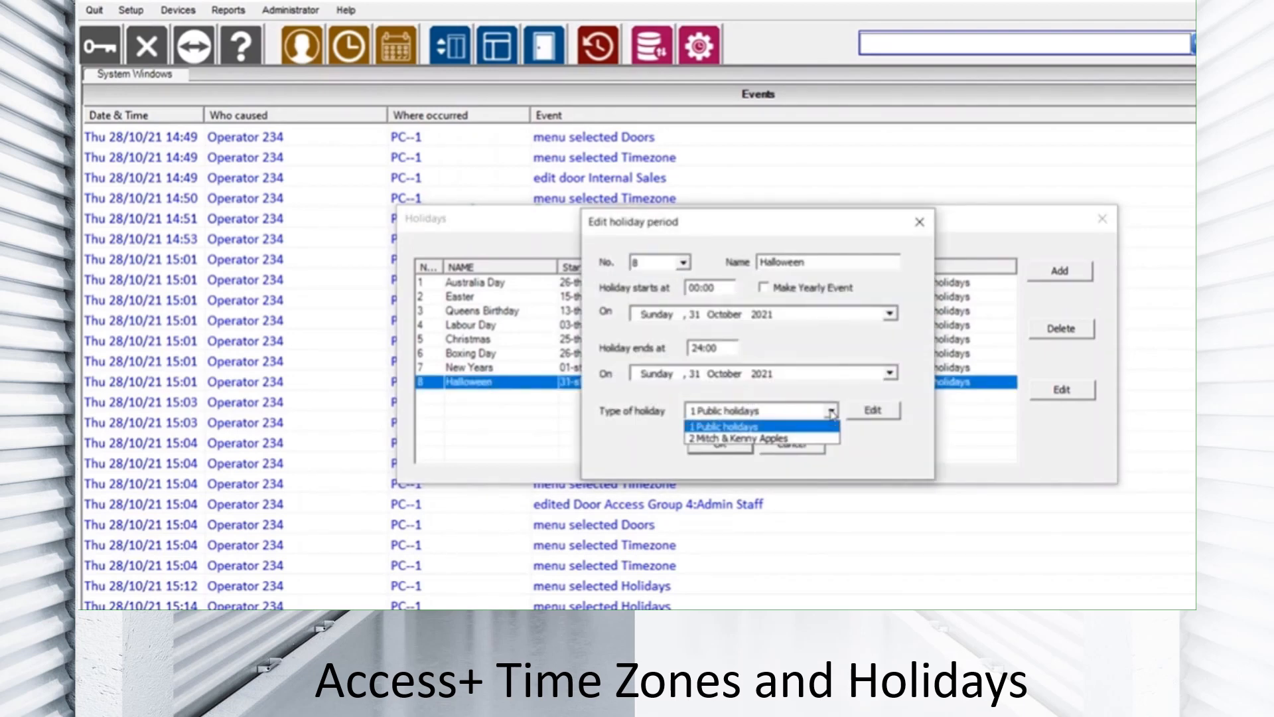
pyautogui.click(770, 438)
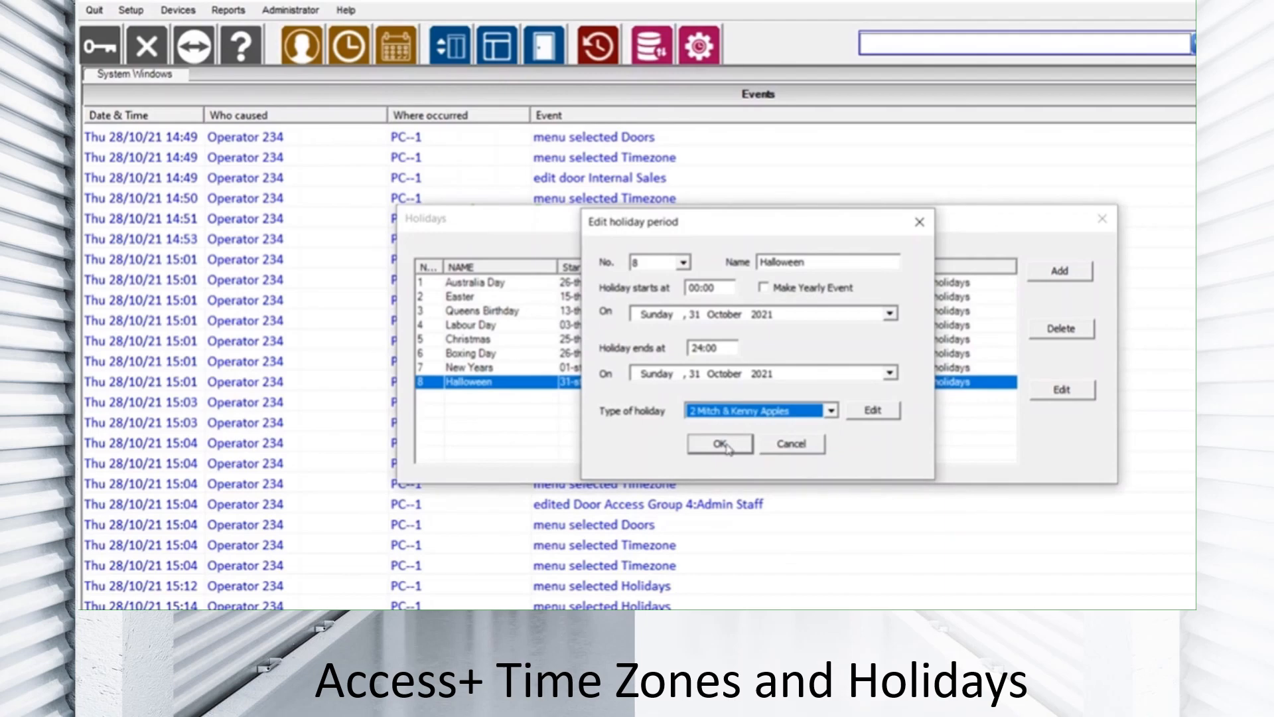
pyautogui.click(724, 444)
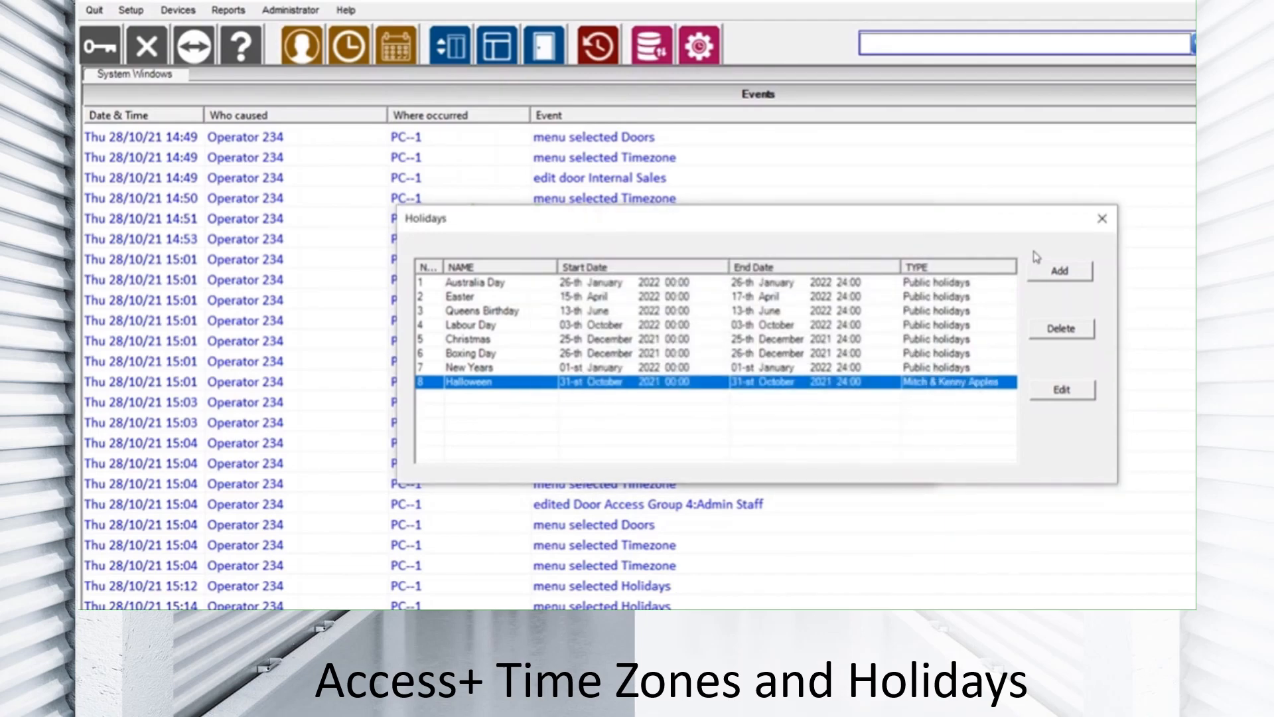